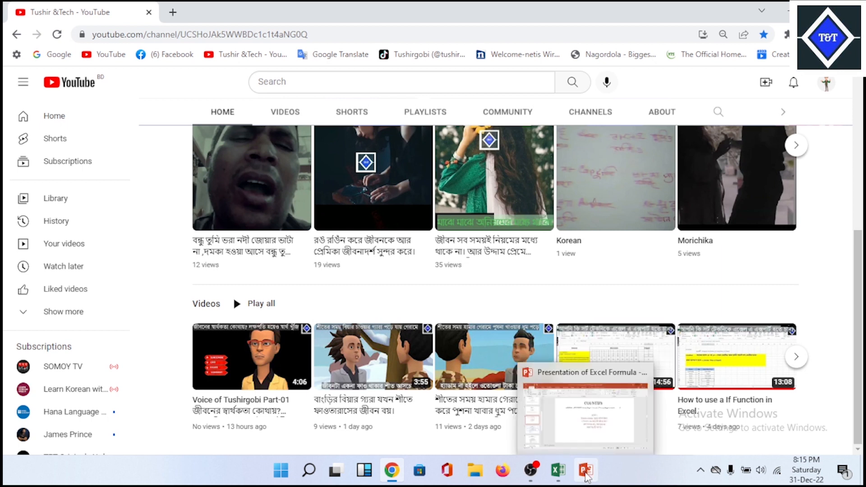
# - Switch to the Labeling For Excel workbook in Excel and select the formula item list in cell D6 of the INDEX sheet
pyautogui.moveTo(561, 473)
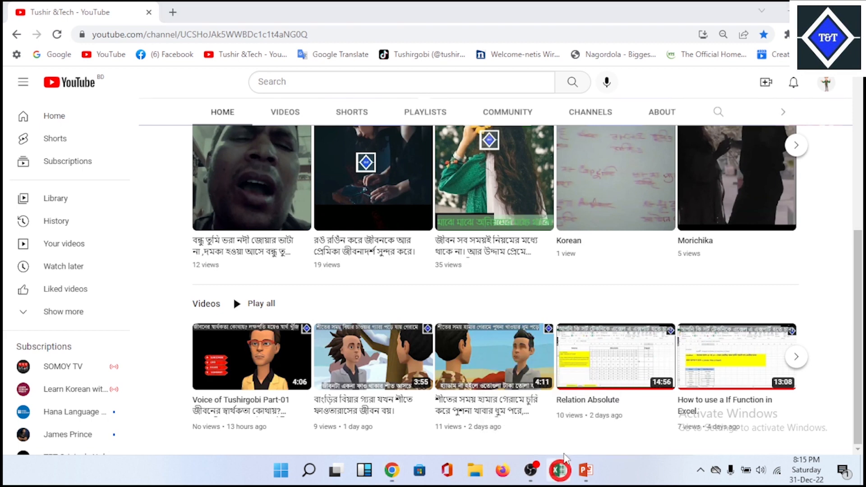
pyautogui.click(555, 470)
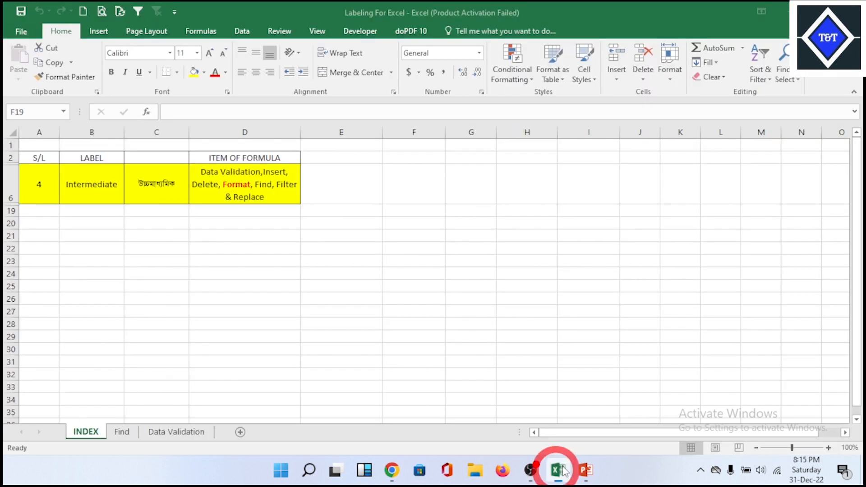
pyautogui.click(308, 246)
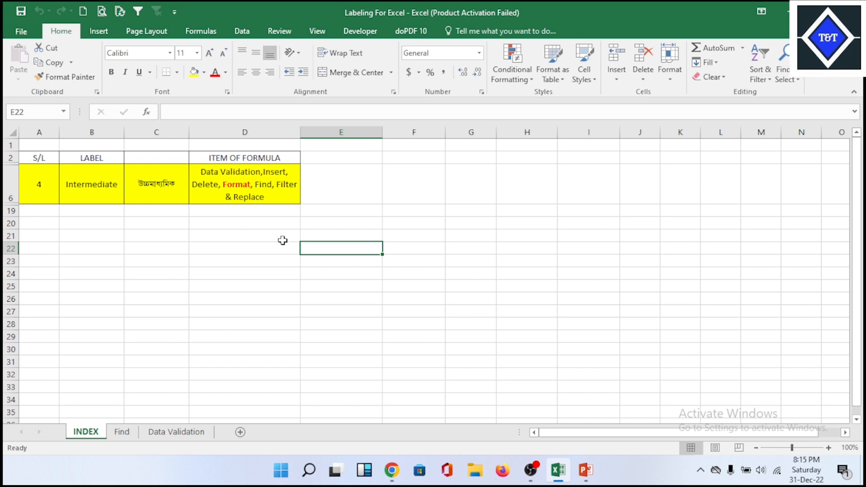
pyautogui.click(407, 223)
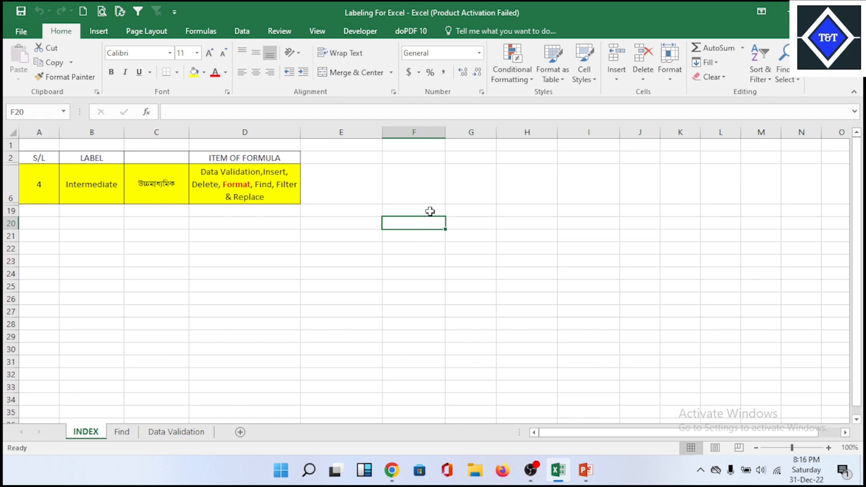
pyautogui.click(232, 185)
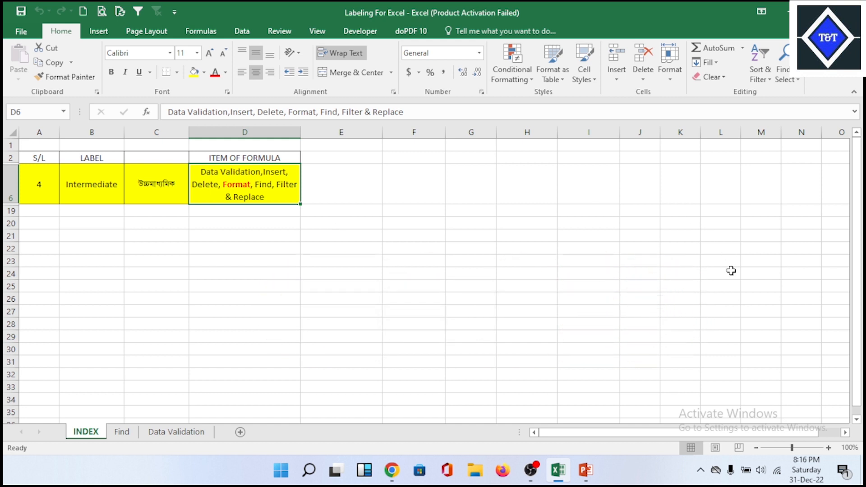
# - Switch to the PowerPoint presentation of Excel formulas, view the INDEX syntax slide, and return to the workbook
pyautogui.click(593, 482)
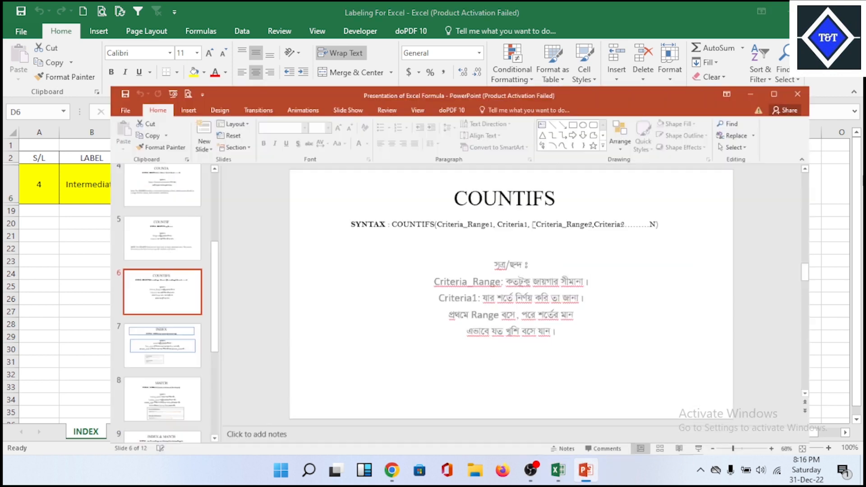
pyautogui.click(82, 326)
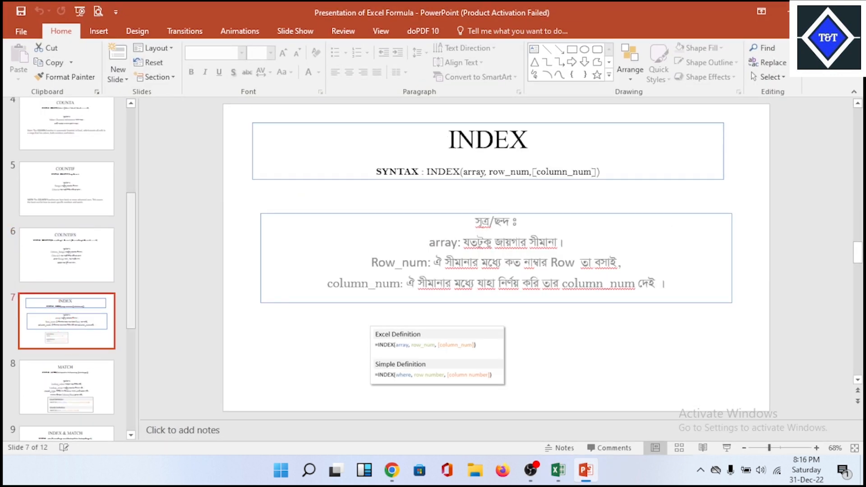
pyautogui.click(782, 12)
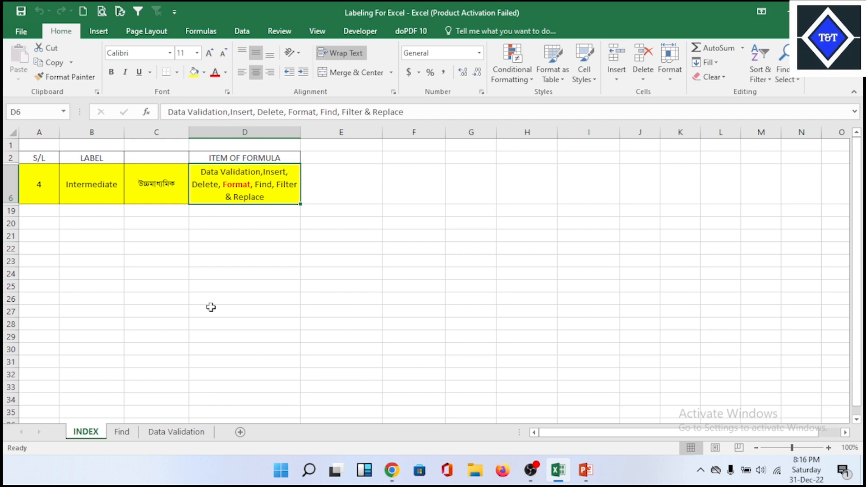
# - Open the Find sheet and examine the repeated NAMEIT and ESSENTIAL entries in the BUYER column
pyautogui.click(123, 432)
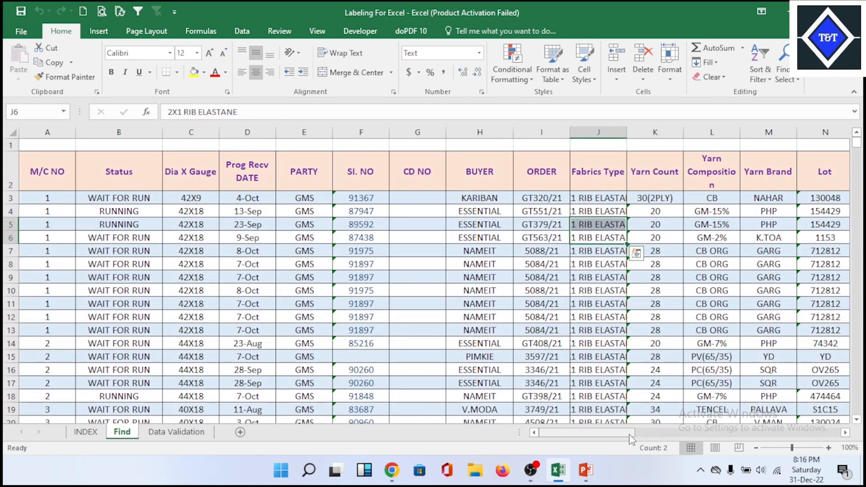
pyautogui.moveTo(631, 432); pyautogui.dragTo(557, 437)
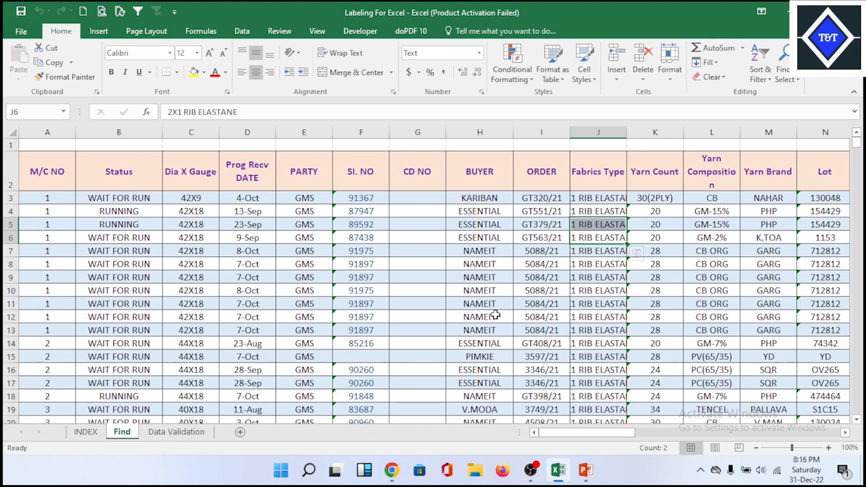
pyautogui.moveTo(501, 252); pyautogui.dragTo(508, 331)
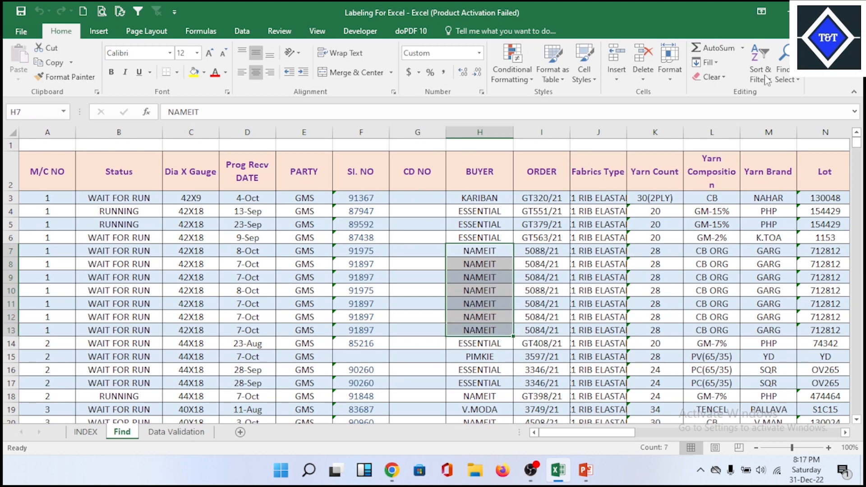
pyautogui.moveTo(494, 212); pyautogui.dragTo(491, 237)
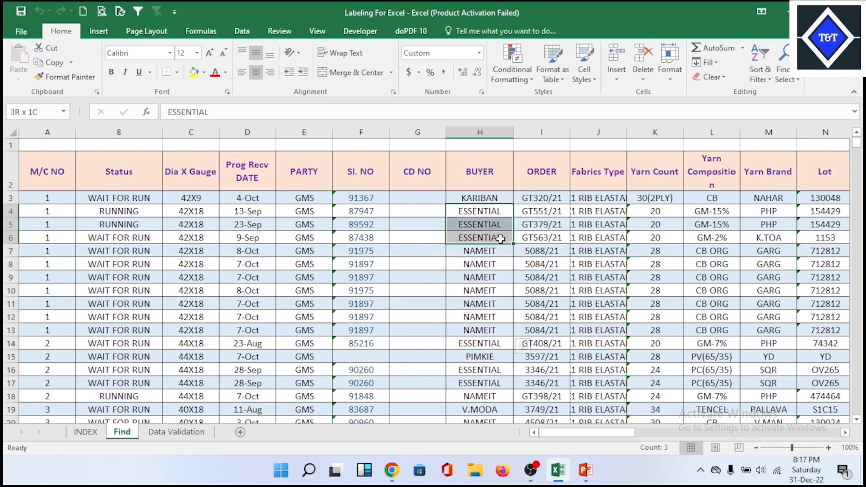
pyautogui.click(479, 298)
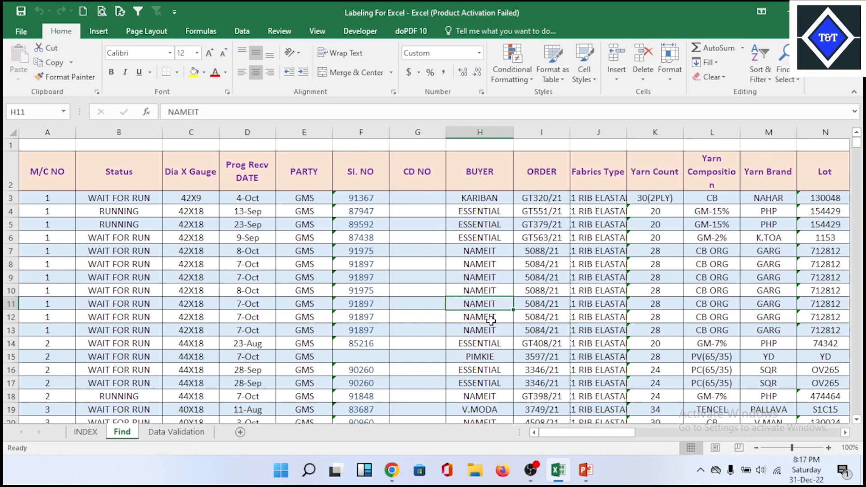
pyautogui.scroll(-5, 487, 307)
pyautogui.scroll(5, 492, 315)
pyautogui.moveTo(494, 251); pyautogui.dragTo(500, 334)
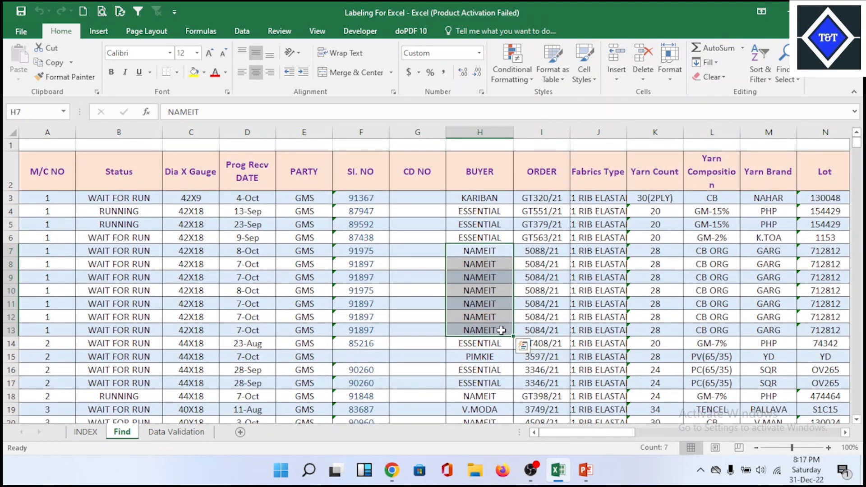
pyautogui.moveTo(496, 250); pyautogui.dragTo(498, 332)
pyautogui.click(486, 306)
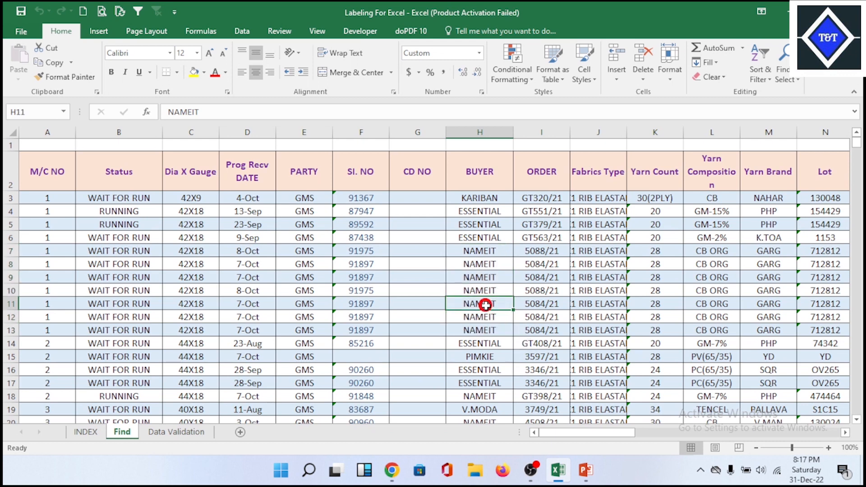
pyautogui.click(486, 319)
pyautogui.click(490, 334)
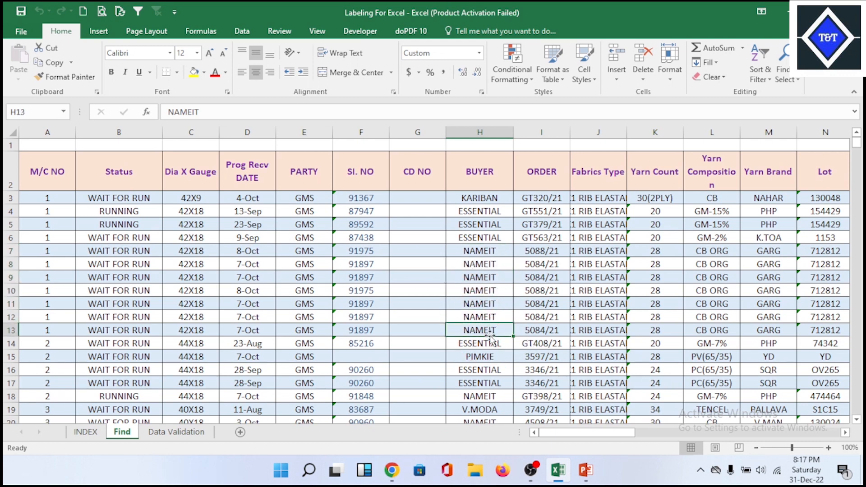
pyautogui.click(483, 300)
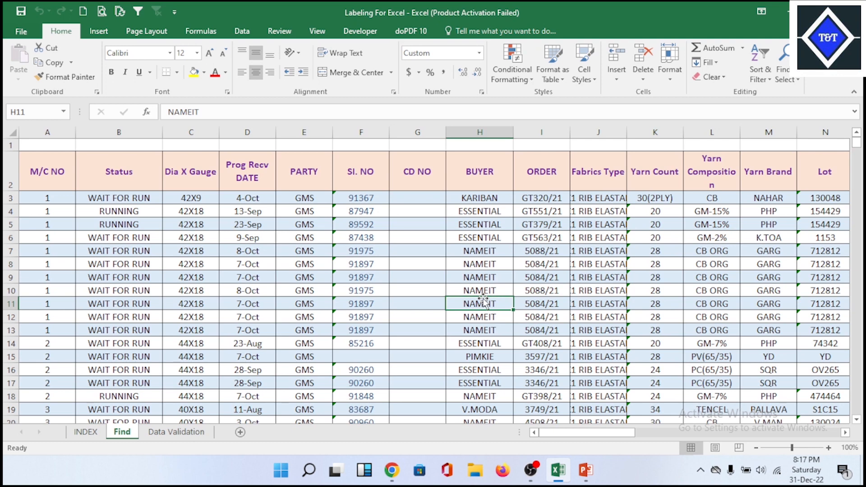
# - Examine the CORE and CAMEL ACTIVE entries further down the BUYER column
pyautogui.scroll(-4, 482, 302)
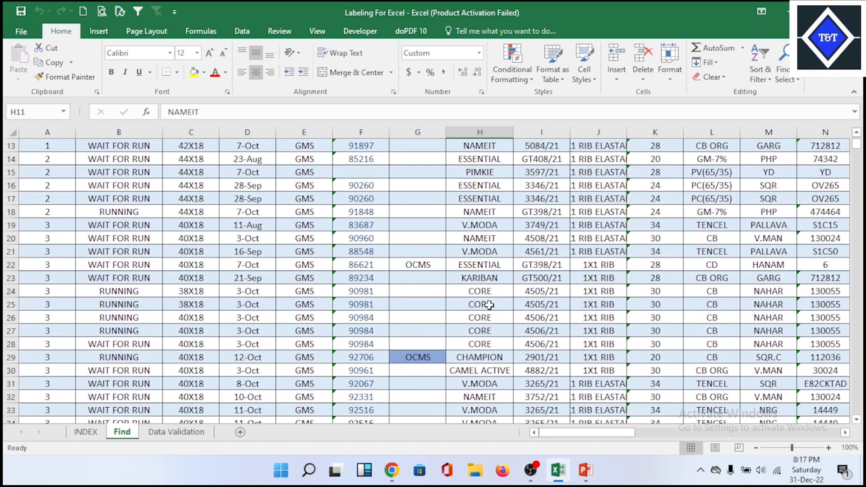
pyautogui.moveTo(494, 294); pyautogui.dragTo(492, 342)
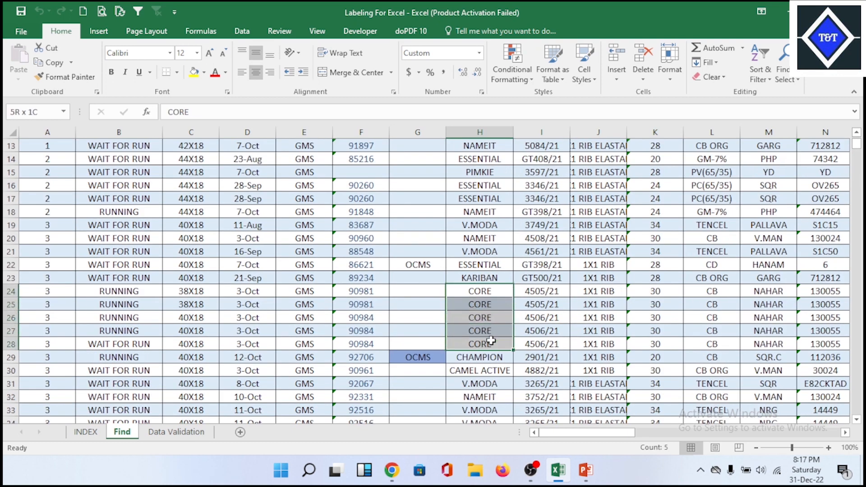
pyautogui.click(484, 370)
pyautogui.scroll(4, 486, 223)
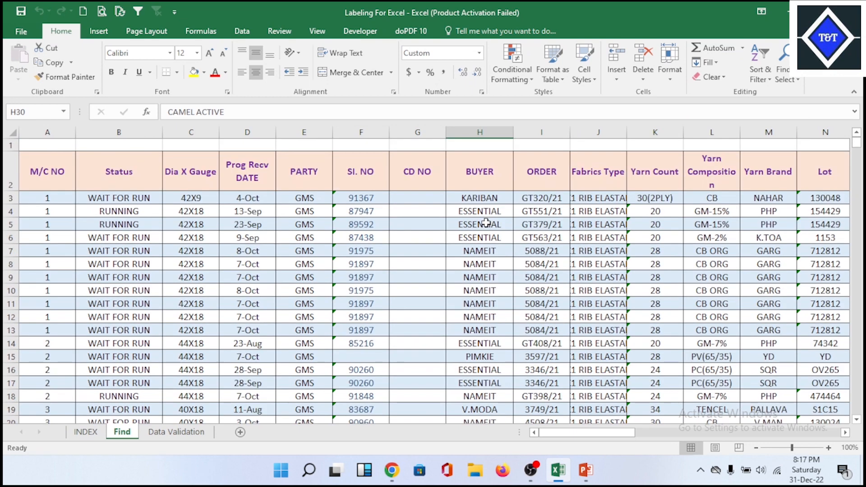
# - Examine the PARTY entries, the first data row, the SI. NO column and the RUNNING entries in the Status column
pyautogui.moveTo(305, 200); pyautogui.dragTo(324, 399)
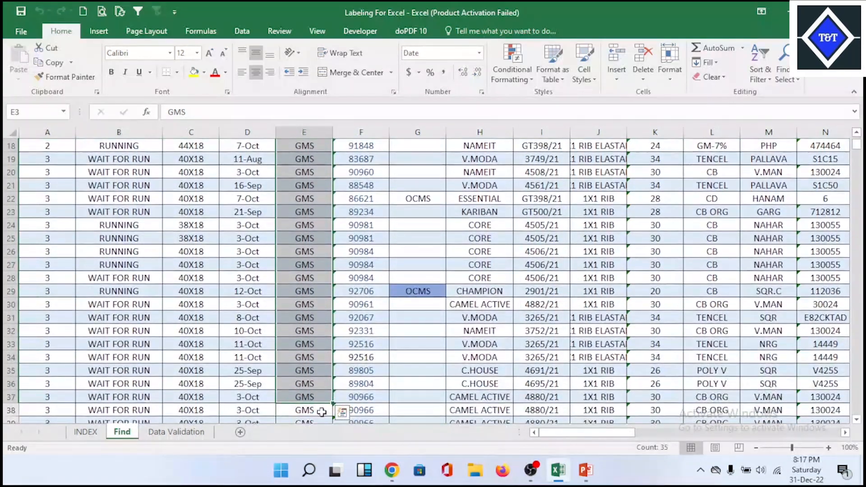
pyautogui.scroll(6, 299, 290)
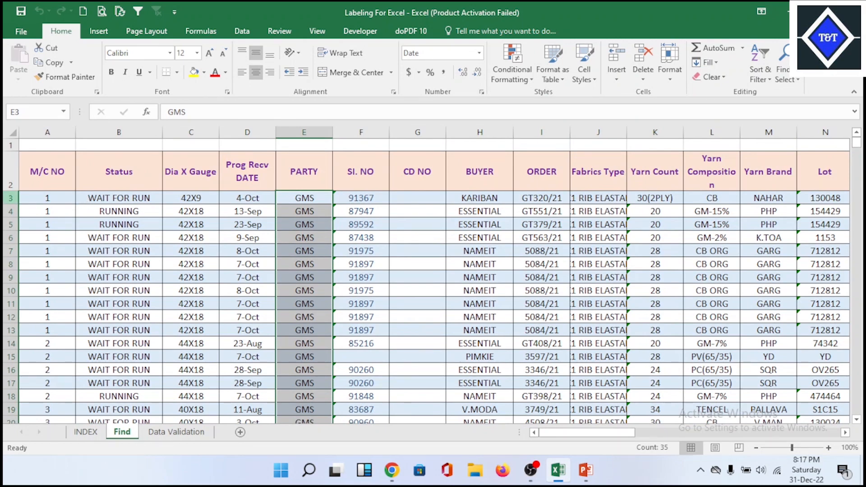
pyautogui.click(11, 198)
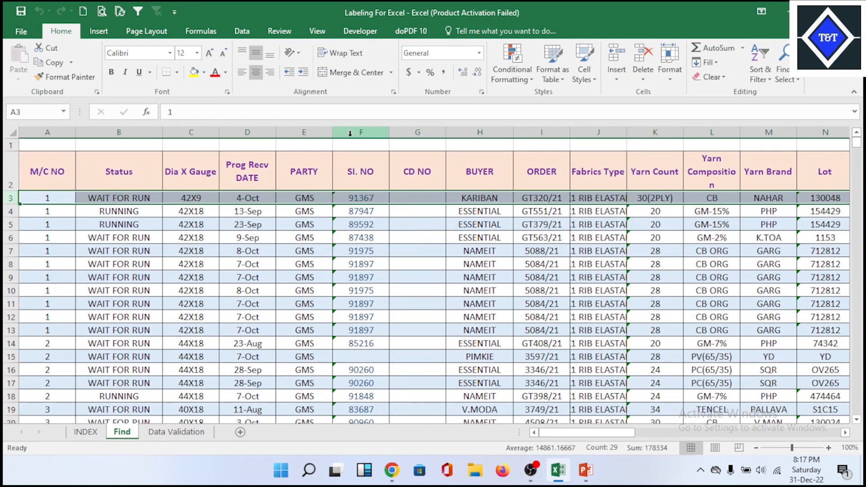
pyautogui.click(356, 131)
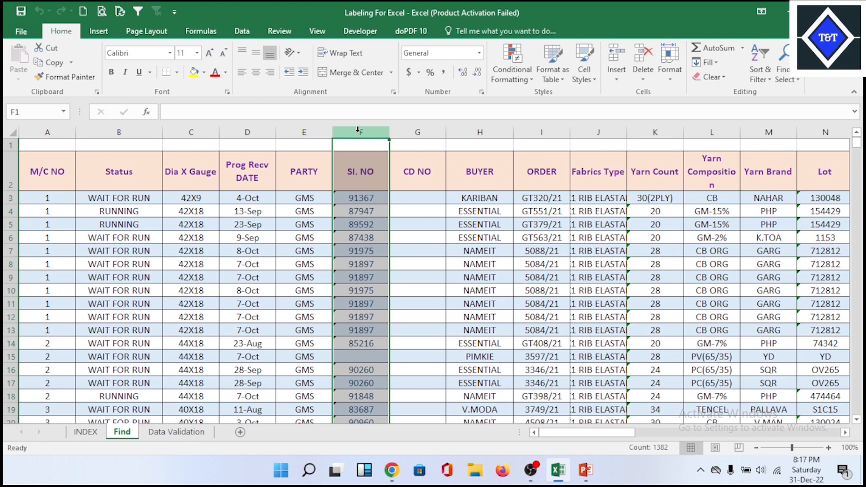
pyautogui.click(135, 212)
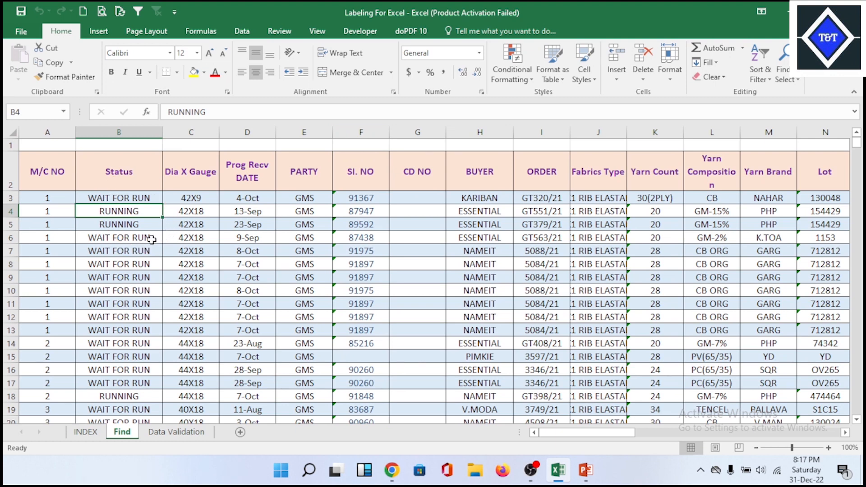
pyautogui.click(140, 226)
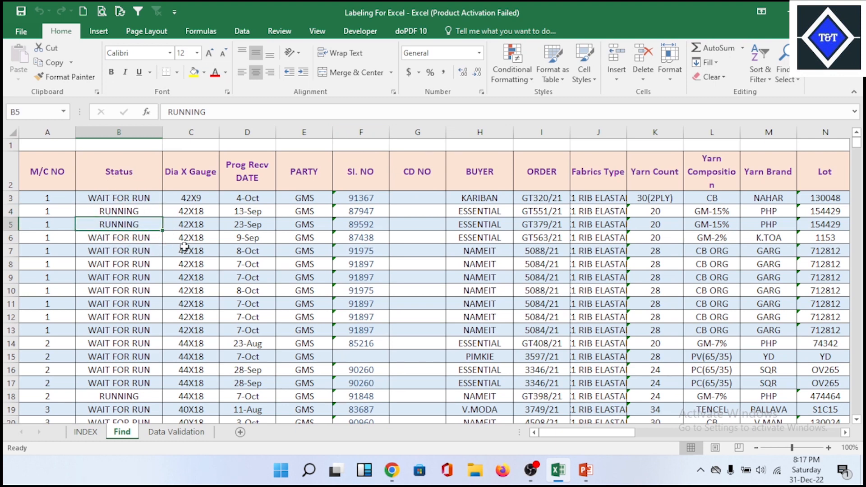
pyautogui.click(247, 238)
pyautogui.click(349, 251)
# - Widen the Fabrics Type column until the full fabric names fit
pyautogui.click(598, 277)
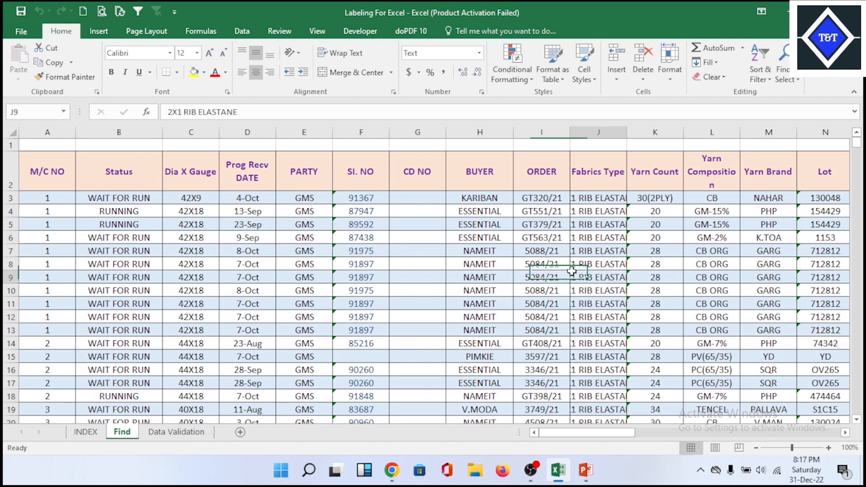
pyautogui.moveTo(627, 132); pyautogui.dragTo(662, 133)
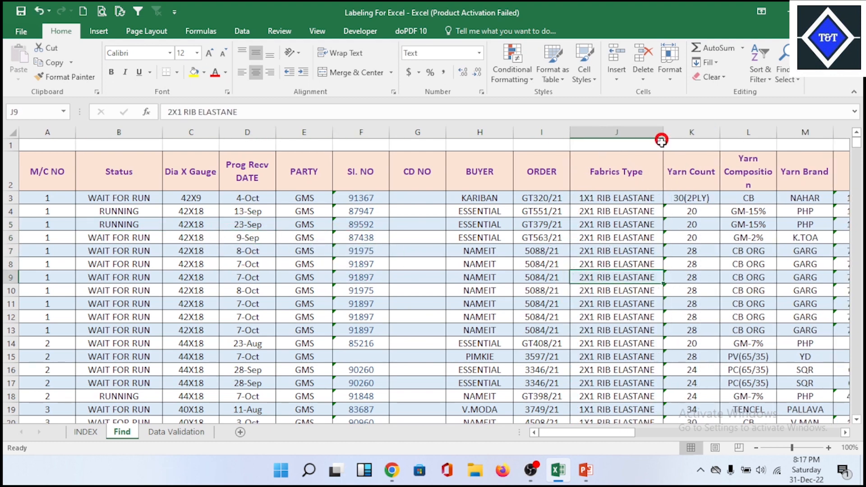
pyautogui.click(435, 300)
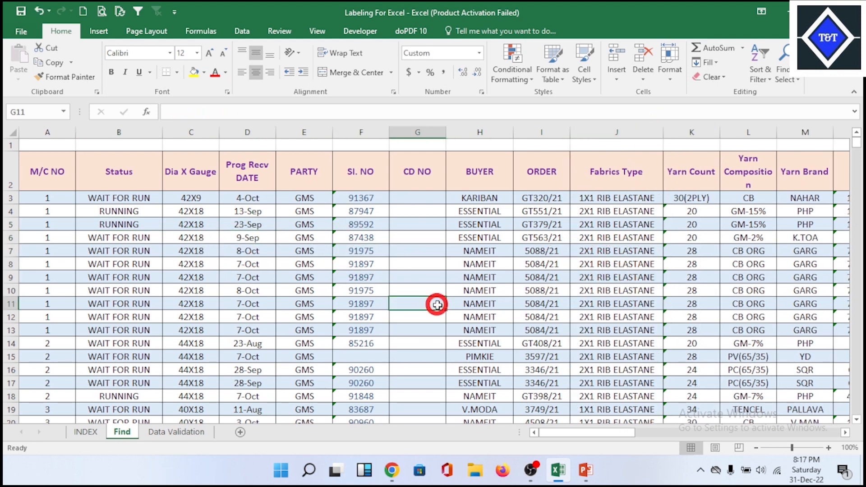
# - Examine individual SI. NO, PARTY and CD NO cells and the buyer names in H3:H18
pyautogui.click(489, 277)
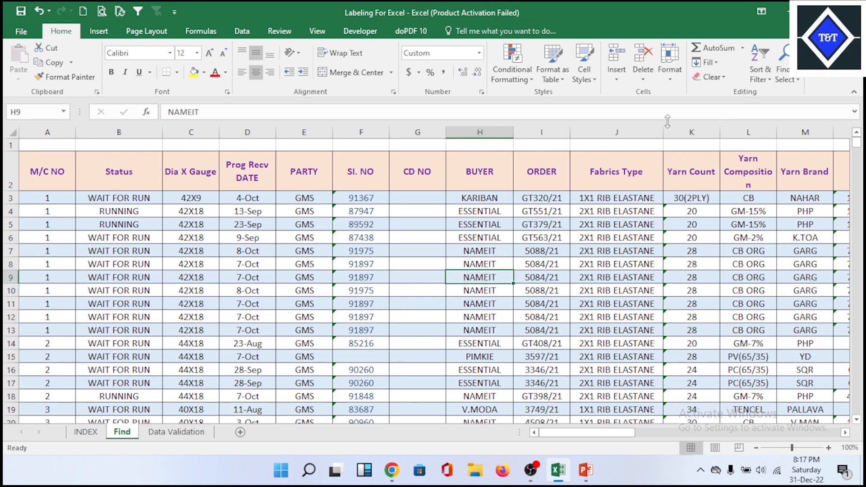
pyautogui.click(334, 253)
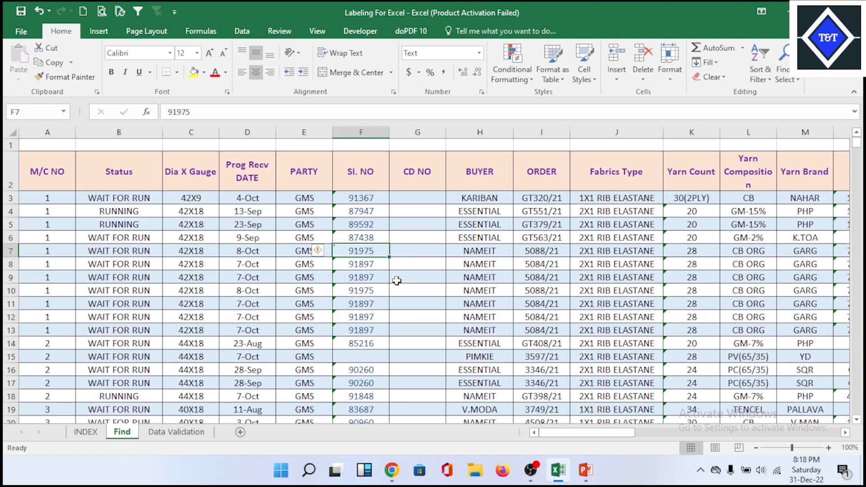
pyautogui.click(313, 280)
pyautogui.click(417, 290)
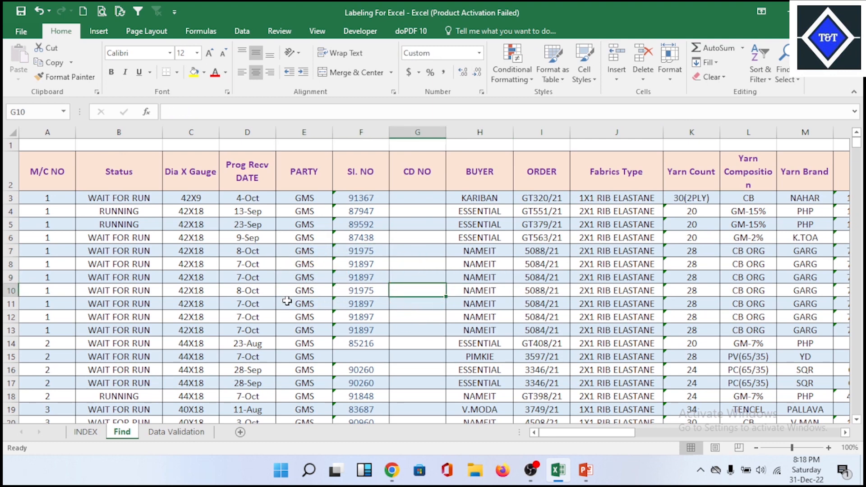
pyautogui.moveTo(499, 204); pyautogui.dragTo(493, 401)
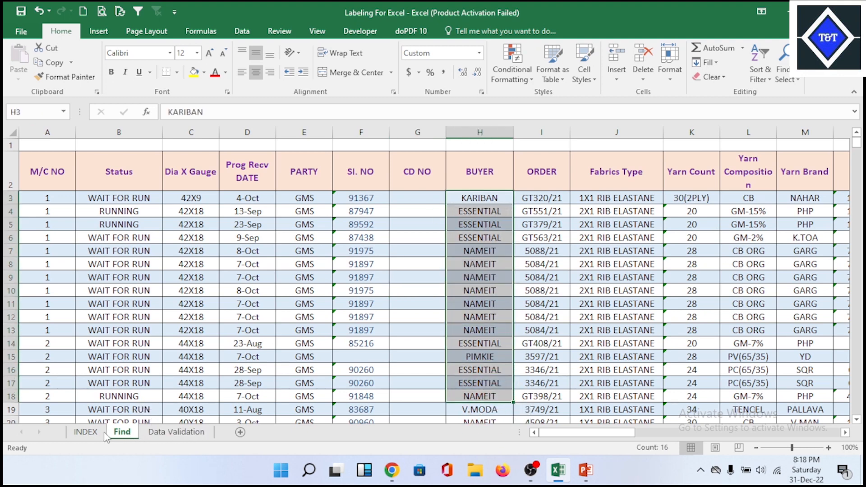
# - Check the formula item list on the INDEX sheet and return to buyer cell H13 on the Find sheet
pyautogui.click(85, 431)
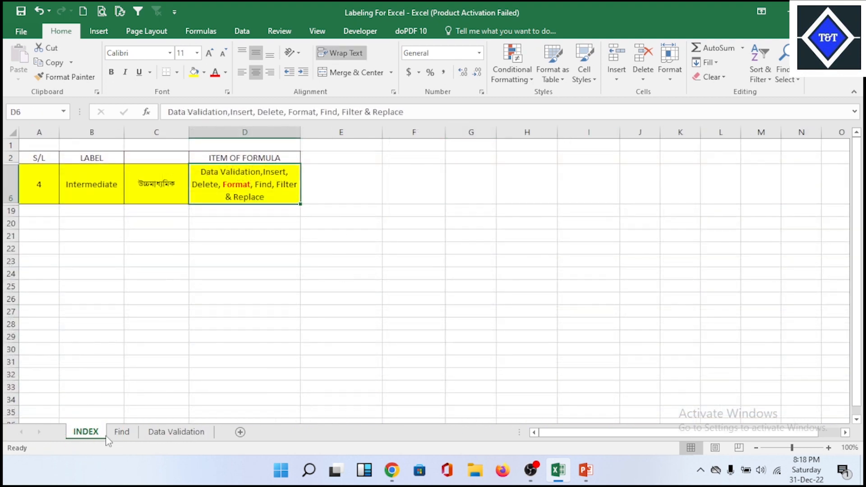
pyautogui.click(121, 432)
pyautogui.click(483, 331)
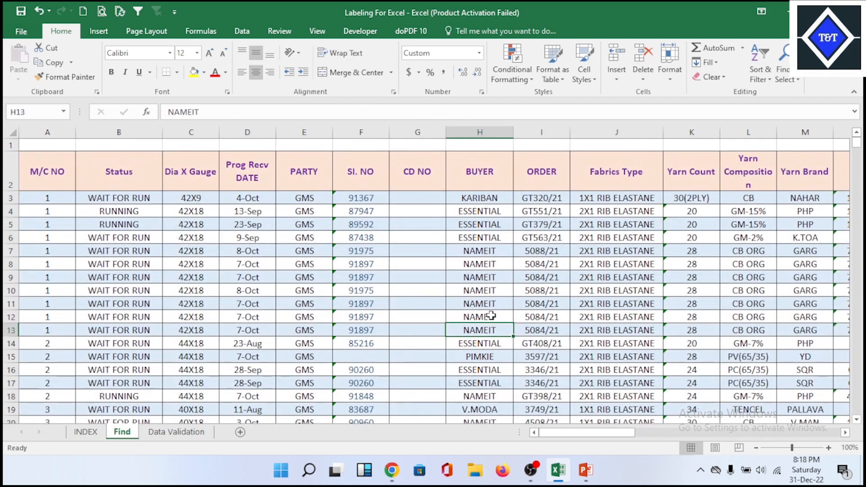
# - Examine the order data down to its last filled row, row 1502, and return to the header row
pyautogui.scroll(-10, 283, 333)
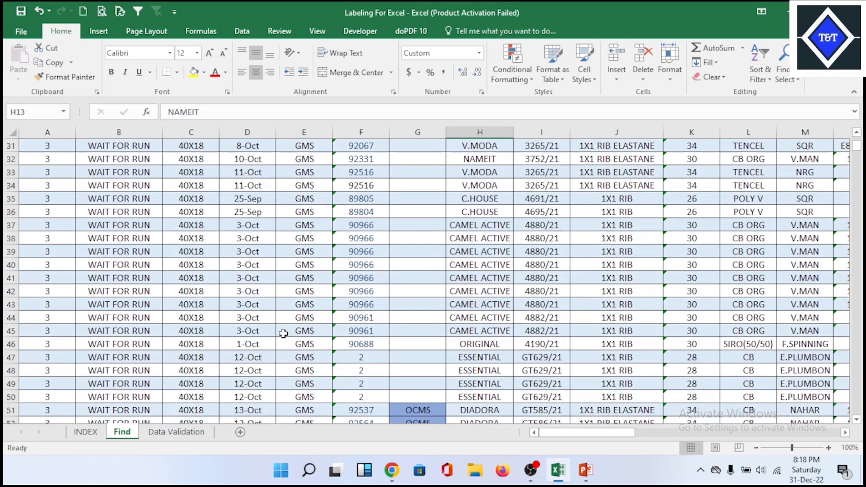
pyautogui.scroll(-8, 283, 333)
pyautogui.moveTo(856, 147); pyautogui.dragTo(859, 308)
pyautogui.scroll(-15, 190, 295)
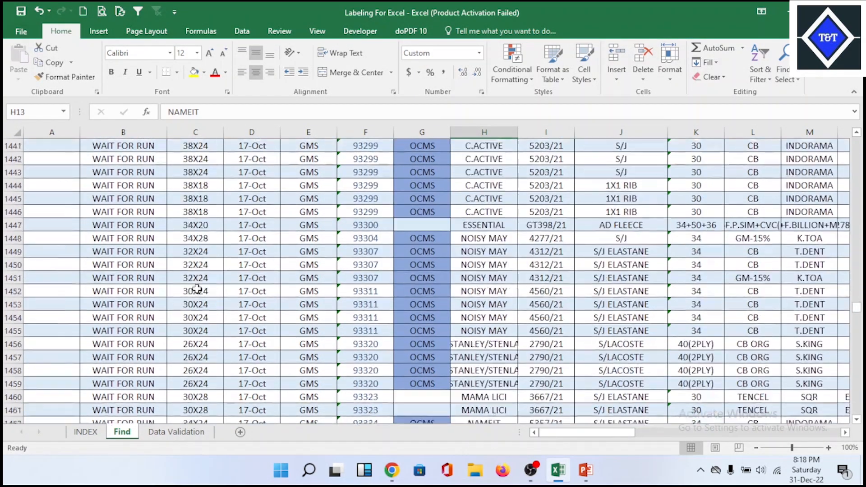
pyautogui.scroll(-17, 197, 289)
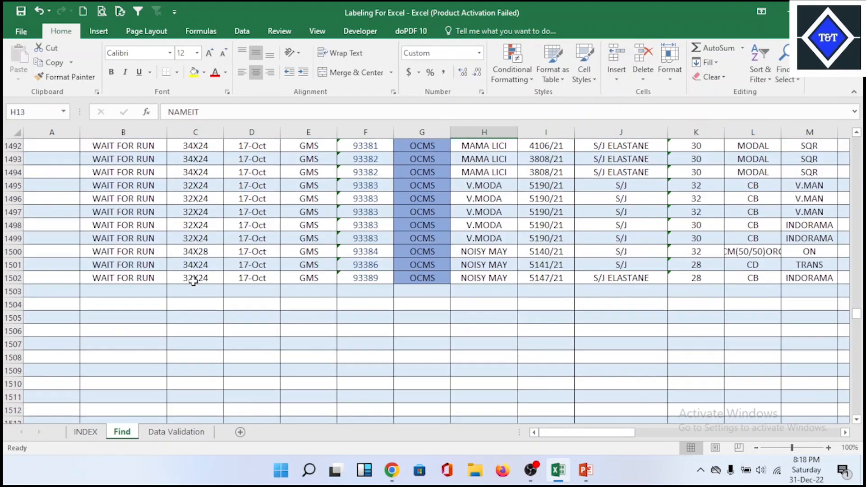
pyautogui.click(193, 281)
pyautogui.click(128, 278)
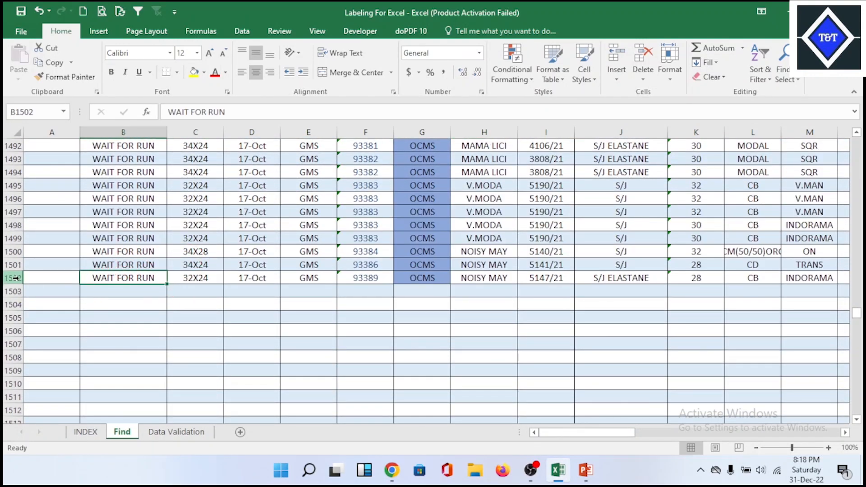
pyautogui.click(15, 278)
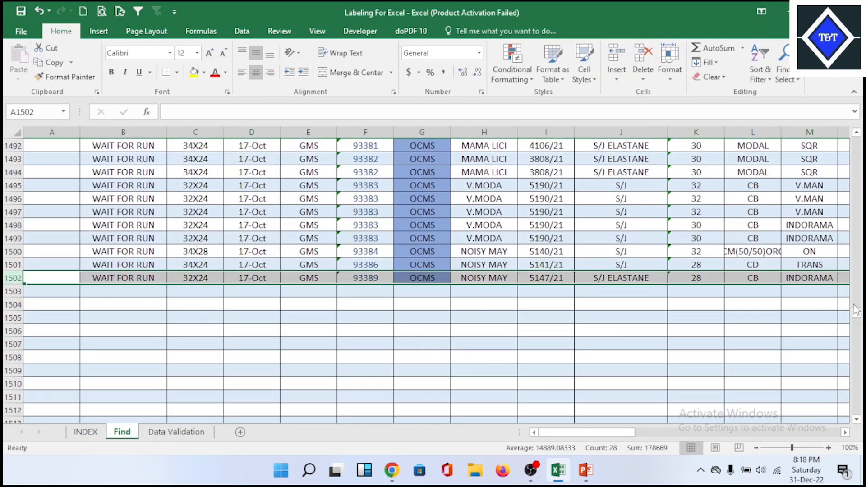
pyautogui.moveTo(855, 310); pyautogui.dragTo(855, 142)
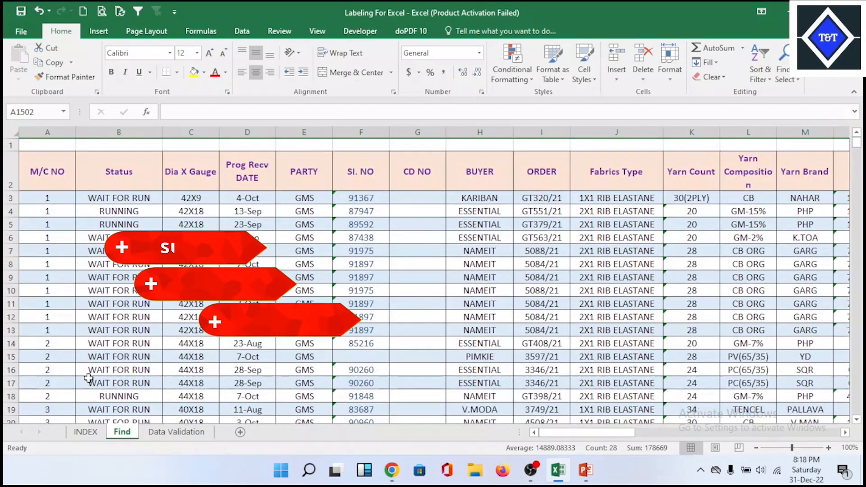
# - Insert a blank row above row 61 and delete it, and repeat the insertion and deletion once more
pyautogui.scroll(-17, 89, 378)
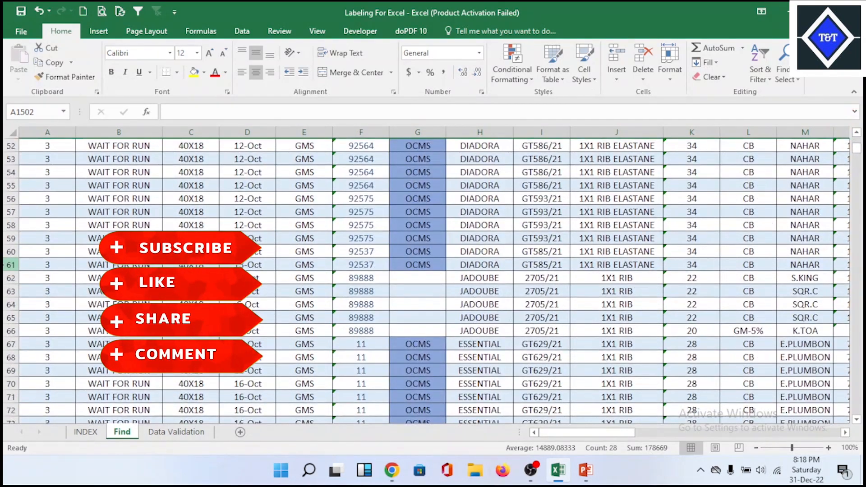
pyautogui.click(11, 264)
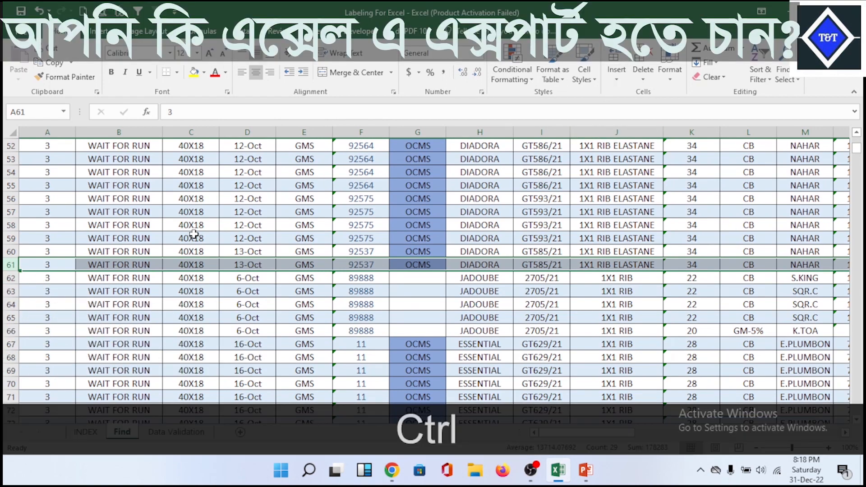
pyautogui.press('ctrl+KP_Add')
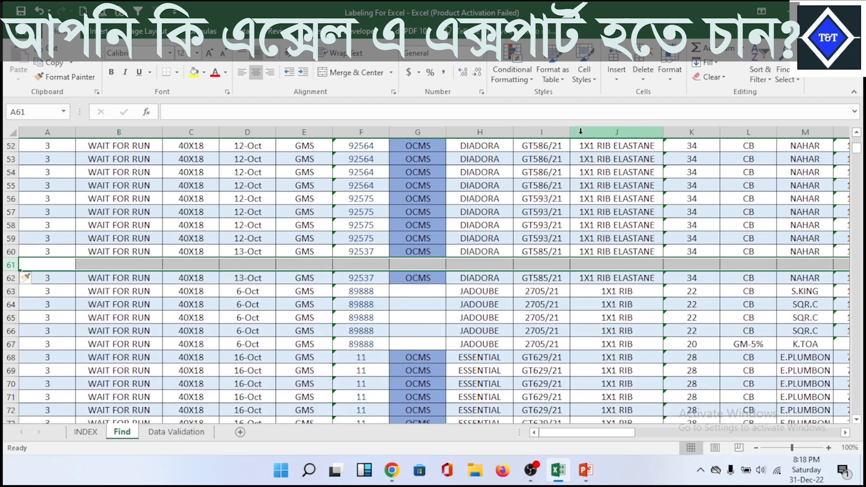
pyautogui.press('ctrl+KP_Subtract')
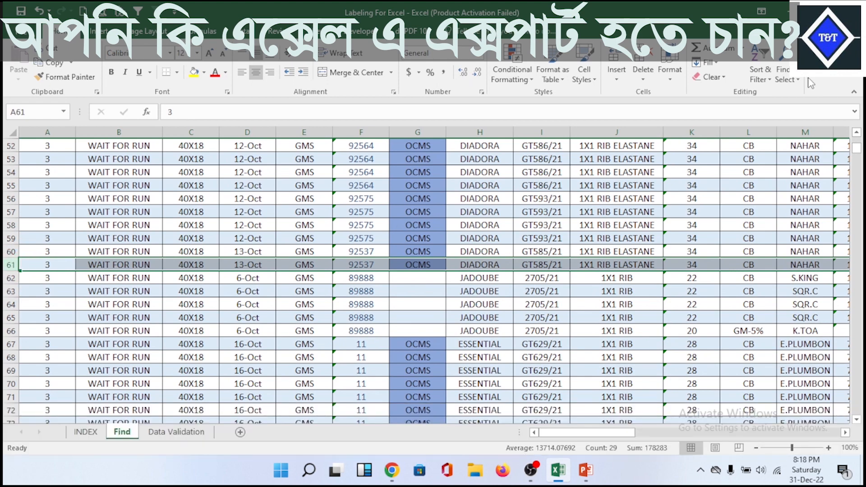
pyautogui.click(621, 56)
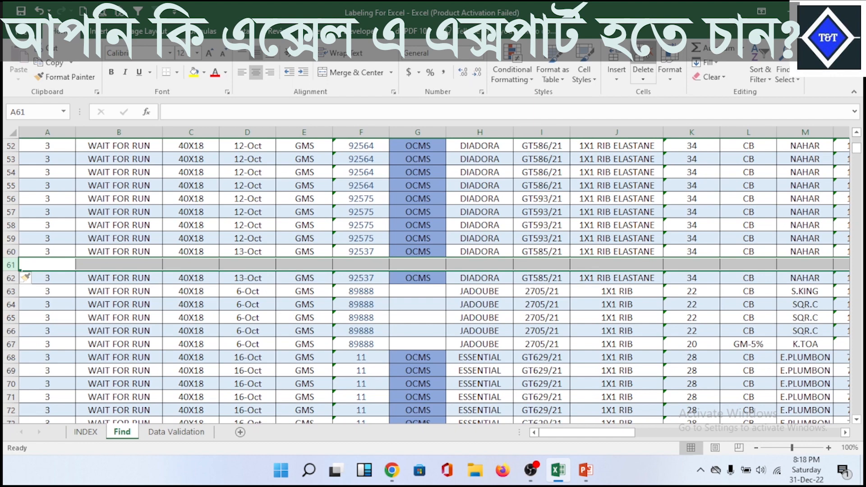
pyautogui.click(643, 68)
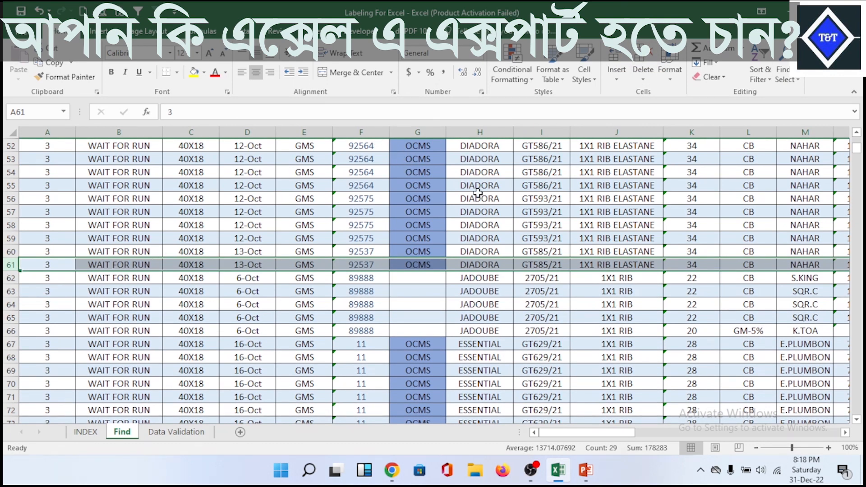
# - Insert a blank column before the CD NO column and delete it again
pyautogui.scroll(10, 477, 193)
pyautogui.scroll(7, 860, 151)
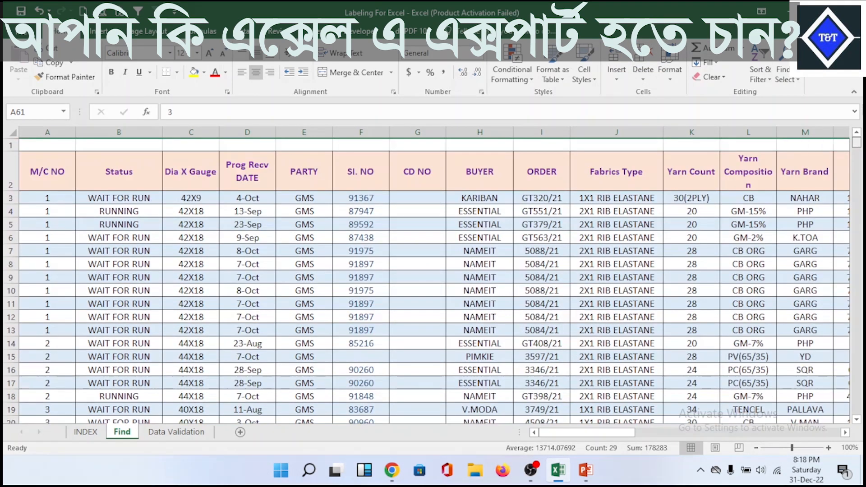
pyautogui.click(423, 131)
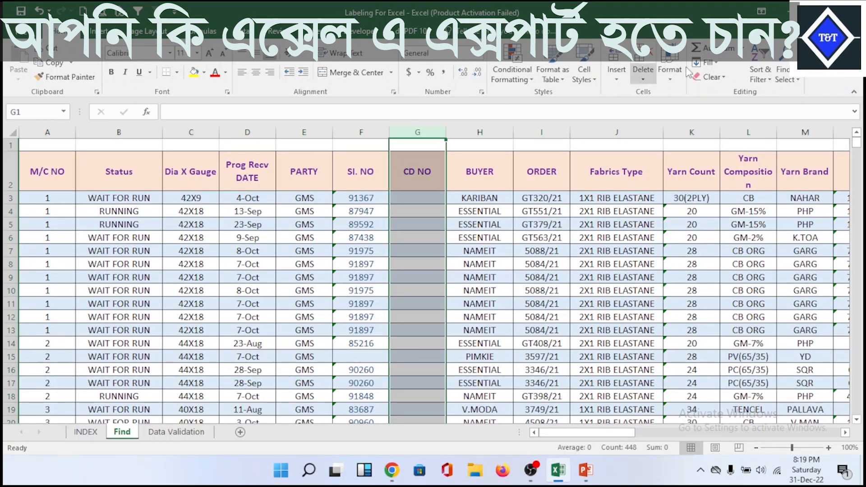
pyautogui.click(621, 61)
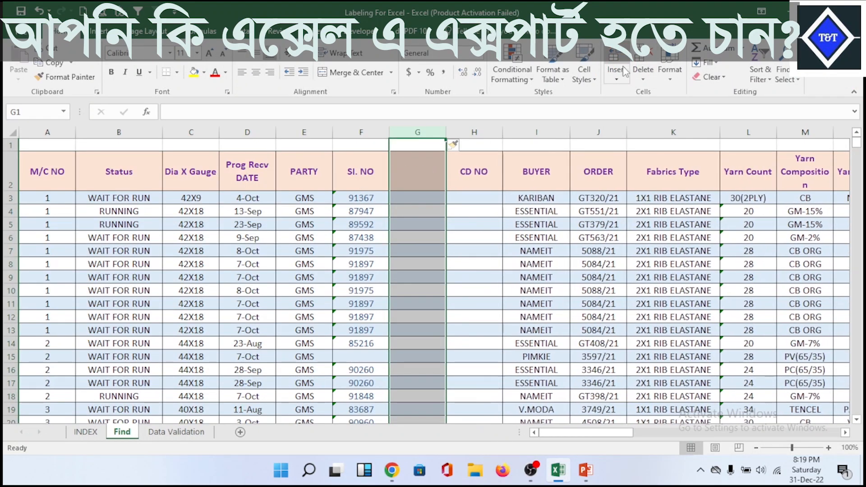
pyautogui.click(646, 57)
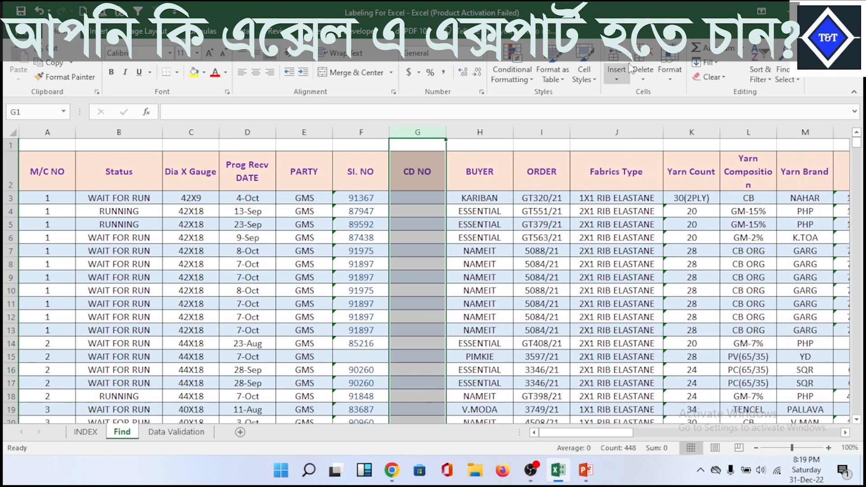
# - Clear the contents of cells G5:G13 in the CD NO column
pyautogui.click(426, 252)
pyautogui.click(554, 261)
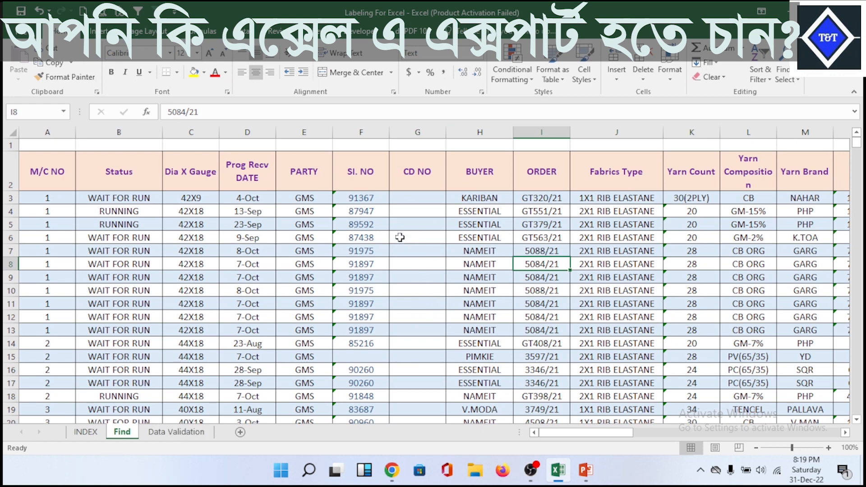
pyautogui.moveTo(411, 221); pyautogui.dragTo(421, 335)
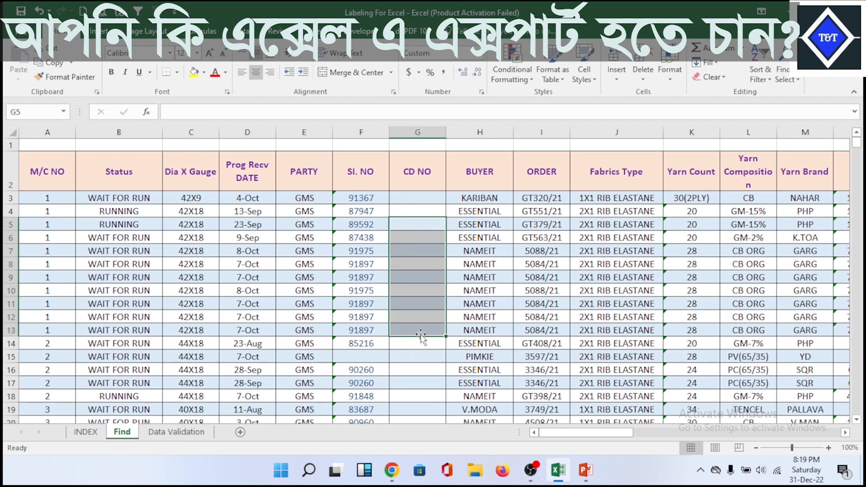
pyautogui.press('Delete')
pyautogui.click(425, 326)
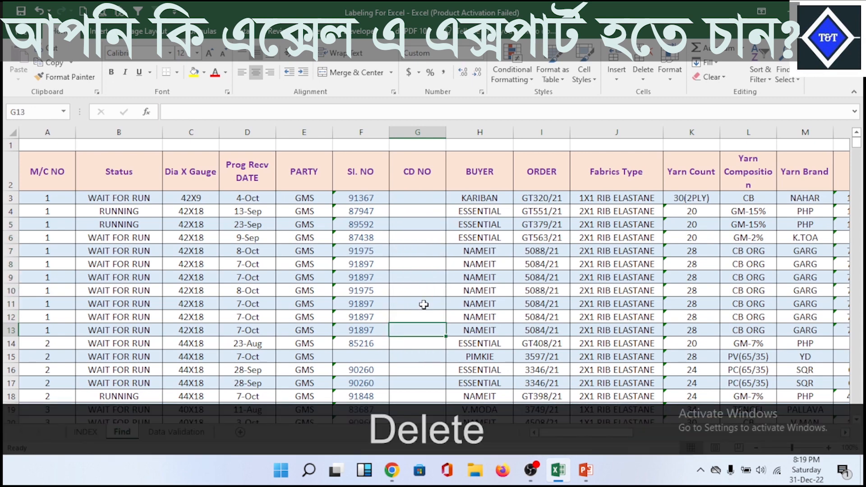
# - Enter HUIUIUU in CD NO cell G11, clear it again, and view the cell options for G12
pyautogui.click(422, 302)
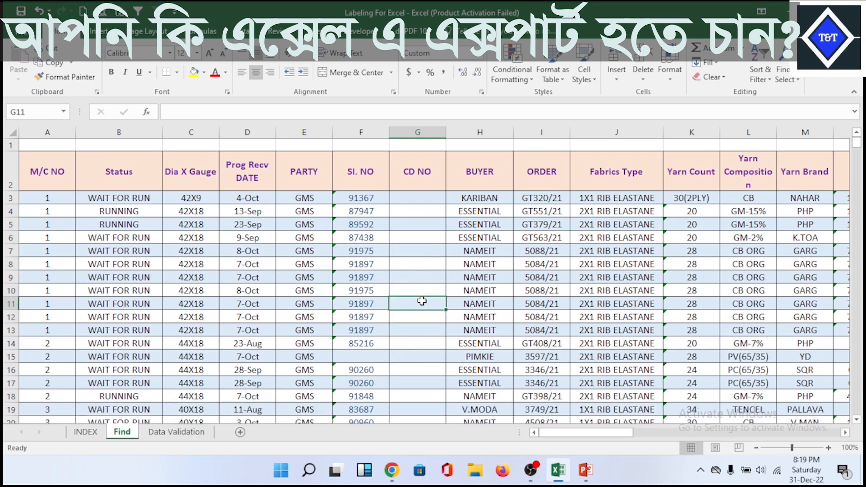
pyautogui.write('HUIUIUU')
pyautogui.click(430, 317)
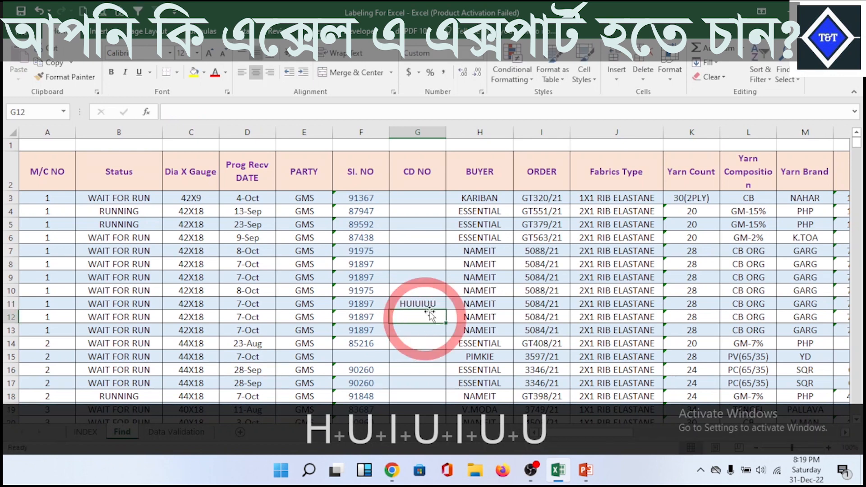
pyautogui.click(431, 306)
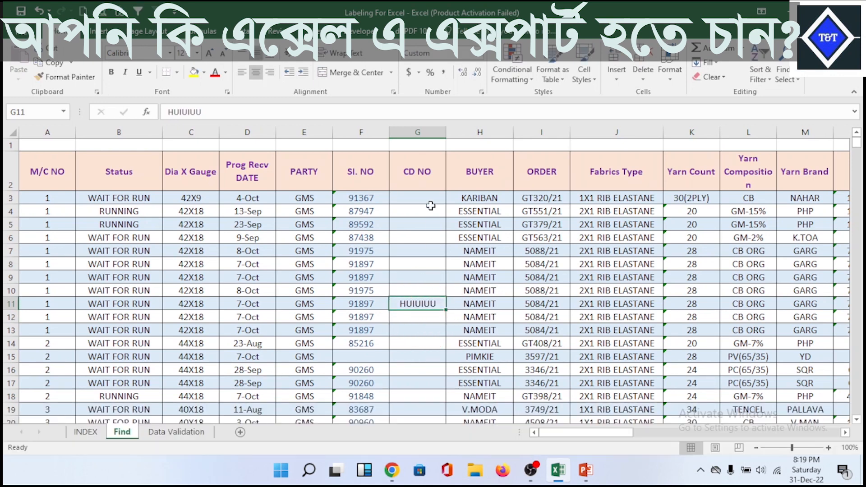
pyautogui.click(414, 134)
pyautogui.click(412, 305)
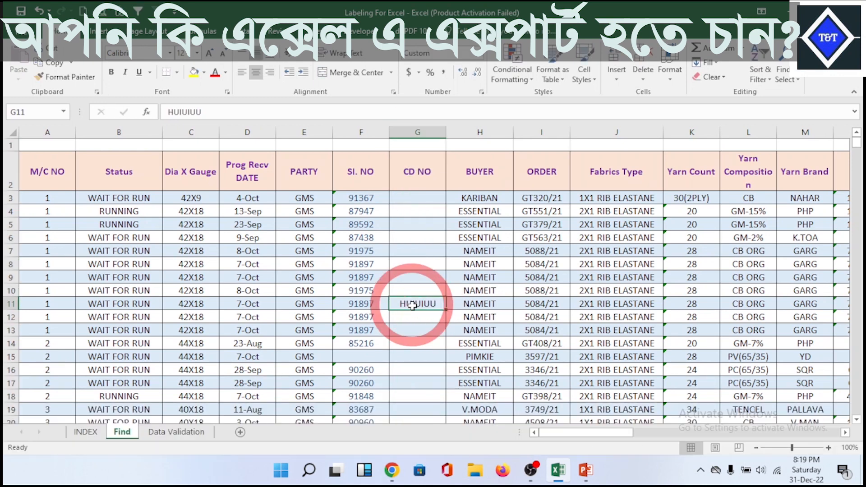
pyautogui.press('Delete')
pyautogui.click(412, 318)
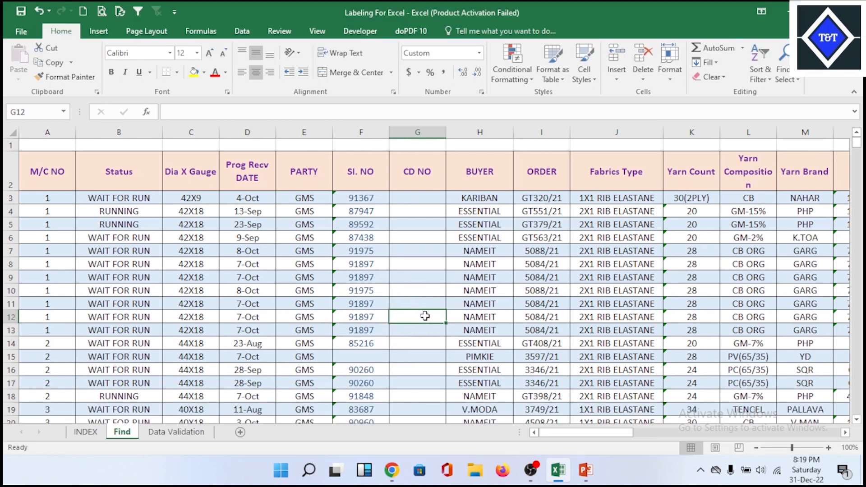
pyautogui.rightClick(425, 316)
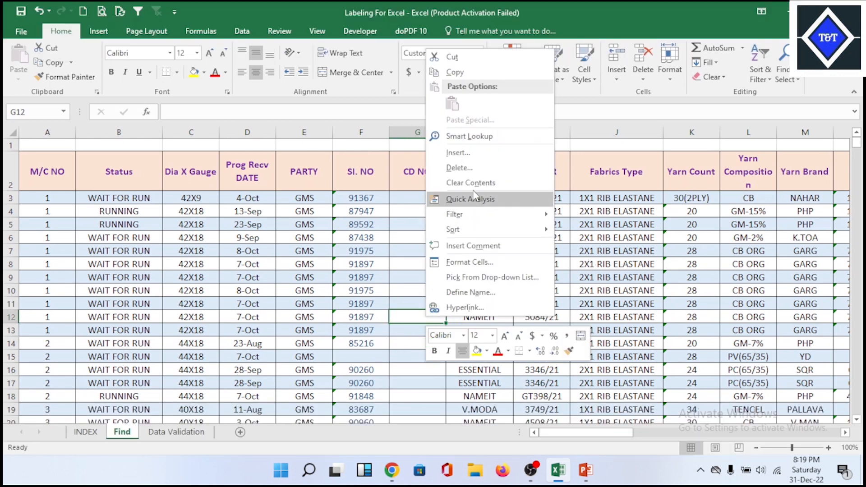
pyautogui.click(368, 261)
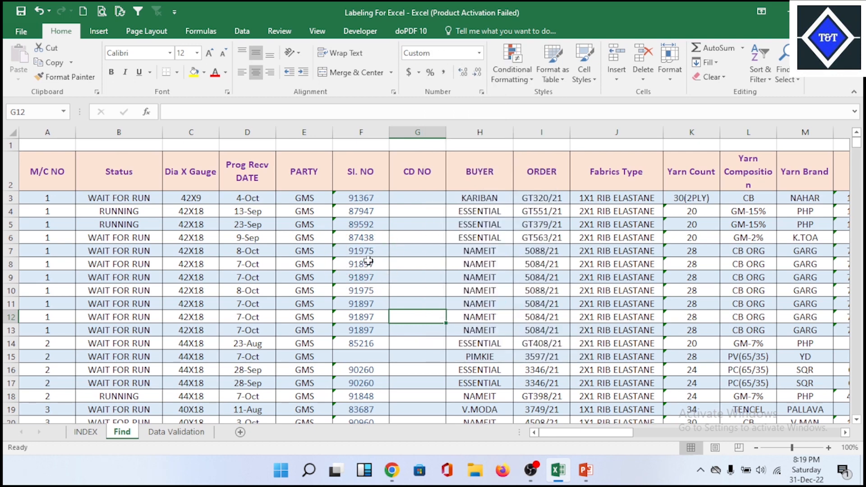
# - Compare the formula item list on the INDEX sheet with BUYER and ORDER cells on the Find sheet
pyautogui.click(85, 432)
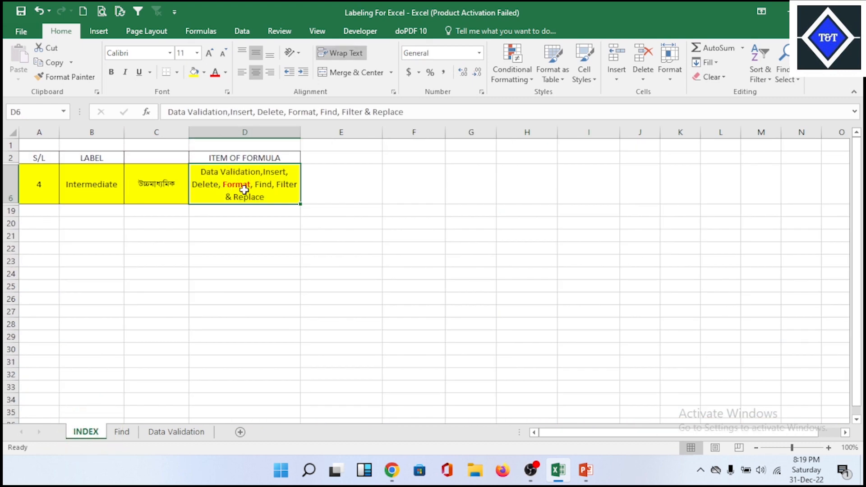
pyautogui.click(121, 432)
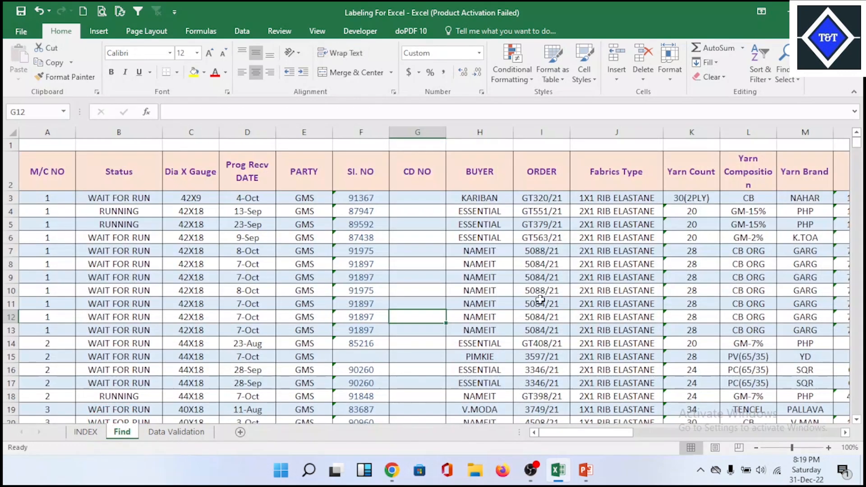
pyautogui.click(496, 277)
pyautogui.click(563, 282)
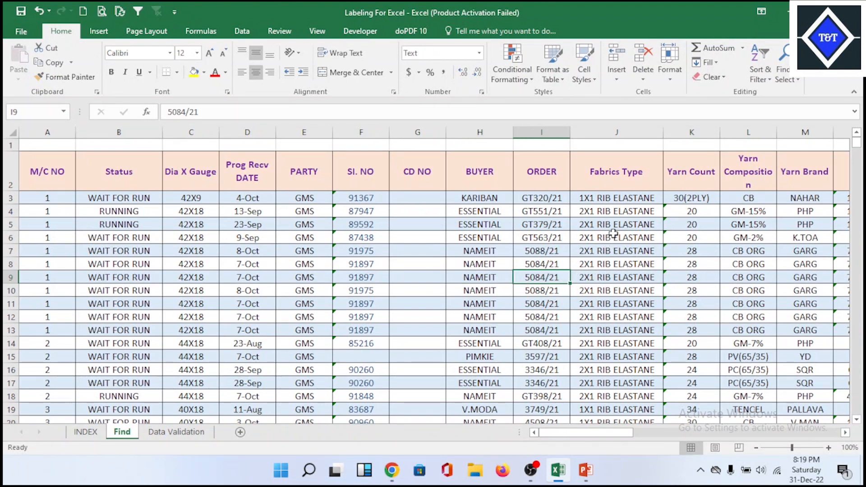
pyautogui.click(519, 236)
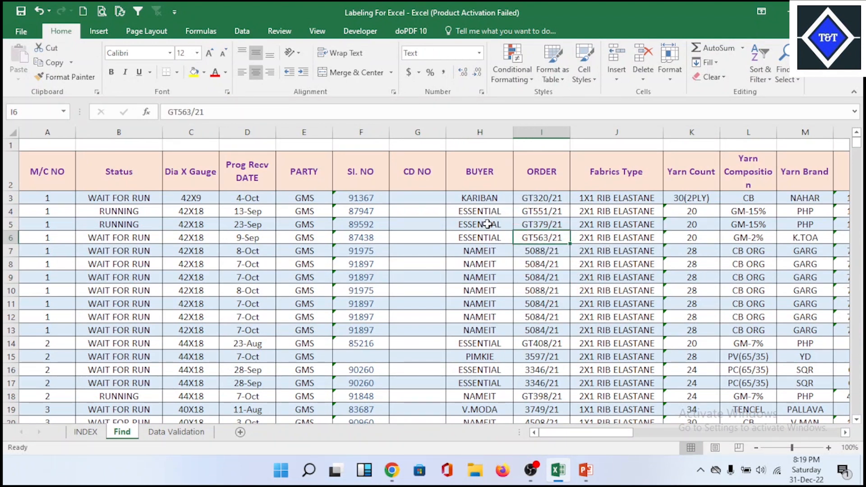
pyautogui.click(85, 431)
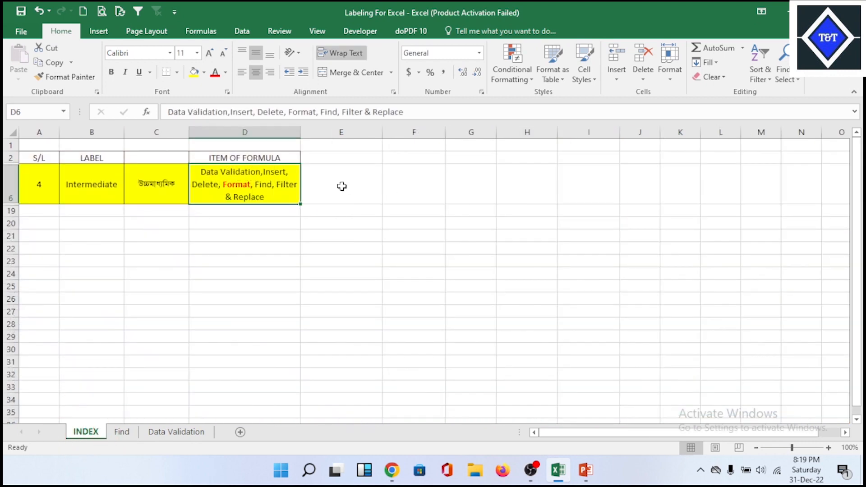
pyautogui.click(127, 432)
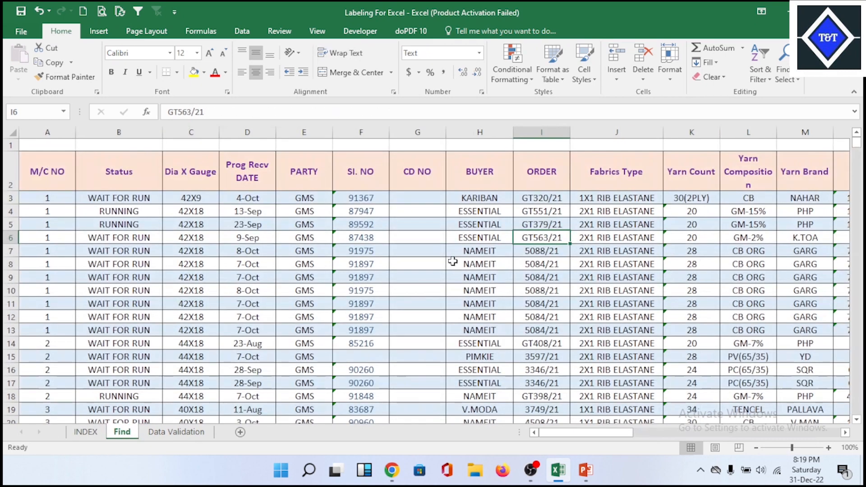
# - Select the whole header row on the Find sheet, from M/C NO in A2 to Column1 in AR2
pyautogui.click(479, 263)
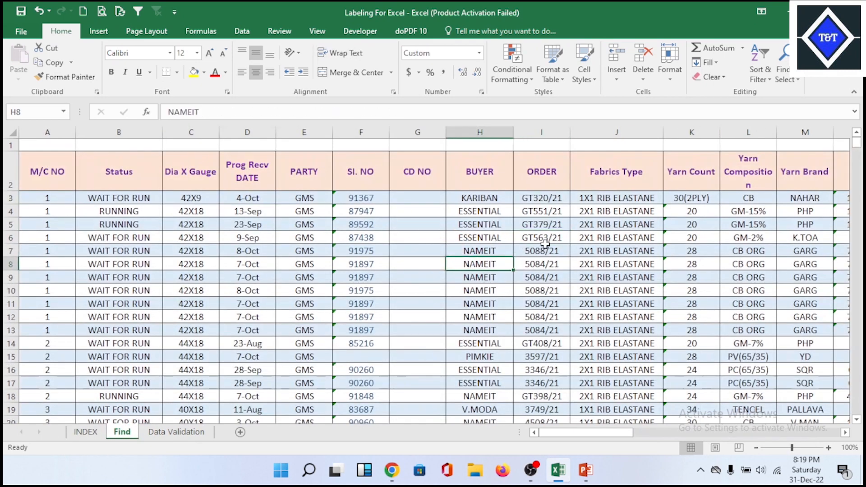
pyautogui.click(117, 185)
pyautogui.click(561, 184)
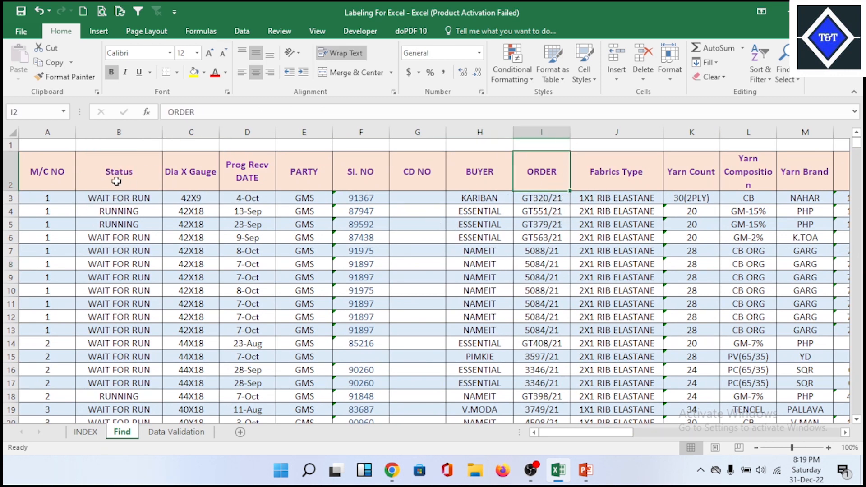
pyautogui.moveTo(30, 171); pyautogui.dragTo(746, 179)
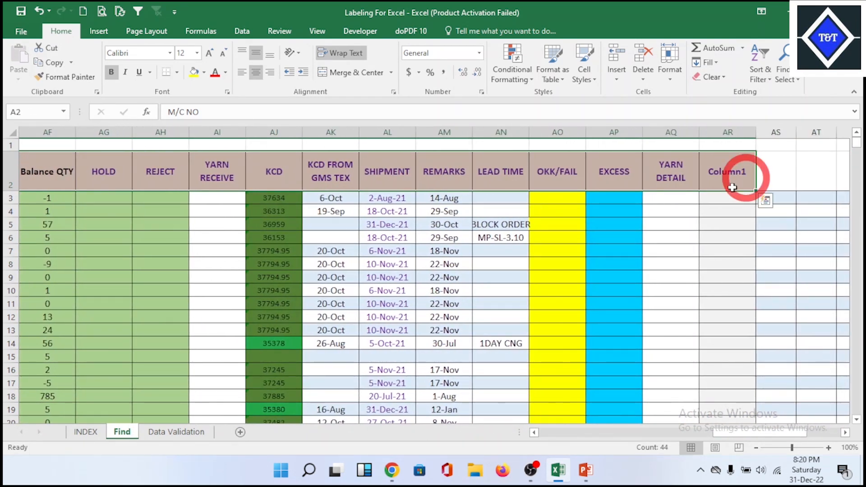
# - Add filters to the selected header row and view the filter lists of SI. NO and CD NO
pyautogui.click(135, 18)
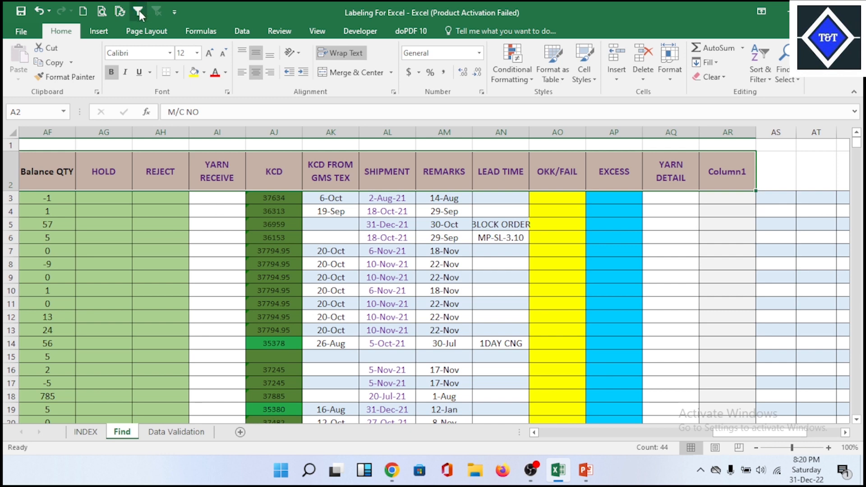
pyautogui.click(382, 184)
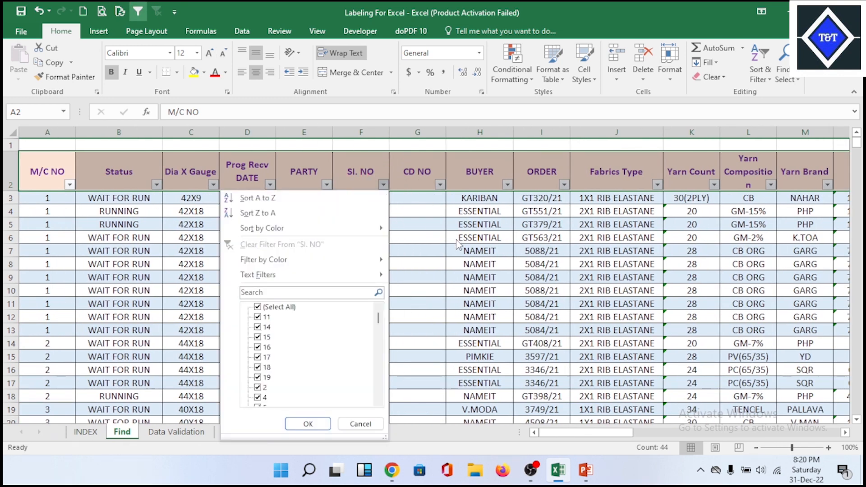
pyautogui.click(460, 226)
pyautogui.click(440, 185)
pyautogui.click(491, 241)
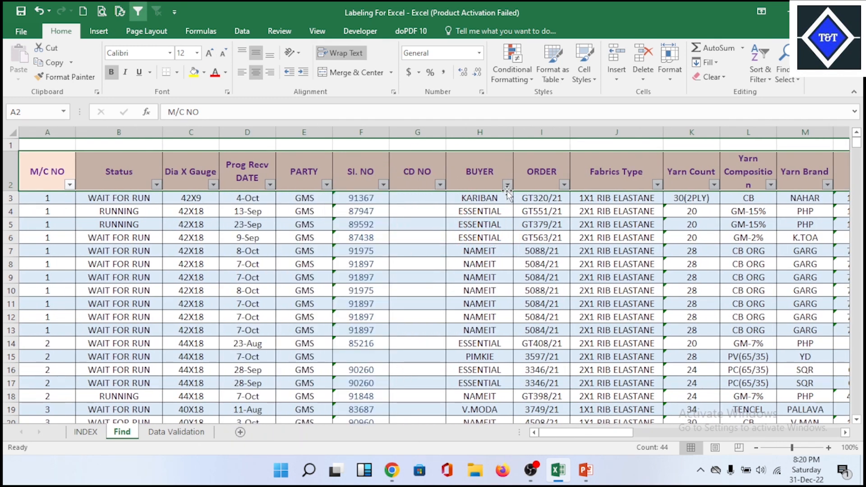
# - Filter the BUYER column by the search text ESS to show only ESSENTIAL, and look through the filtered rows
pyautogui.click(508, 185)
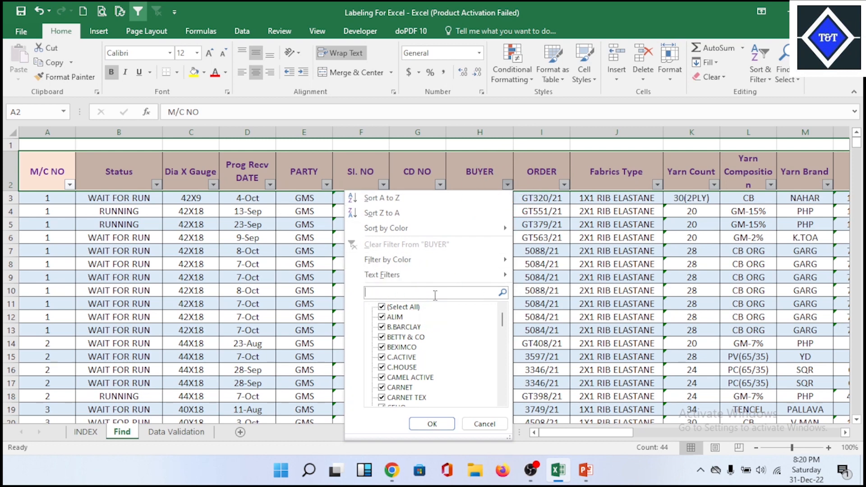
pyautogui.write('ESS')
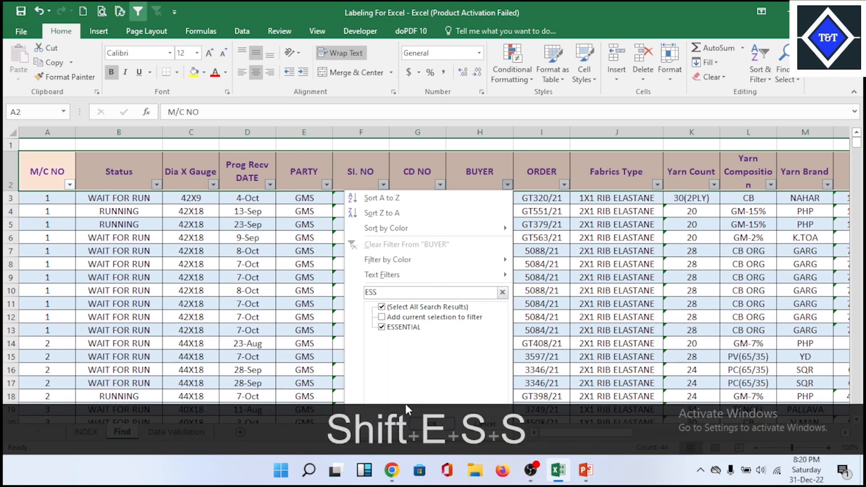
pyautogui.click(437, 424)
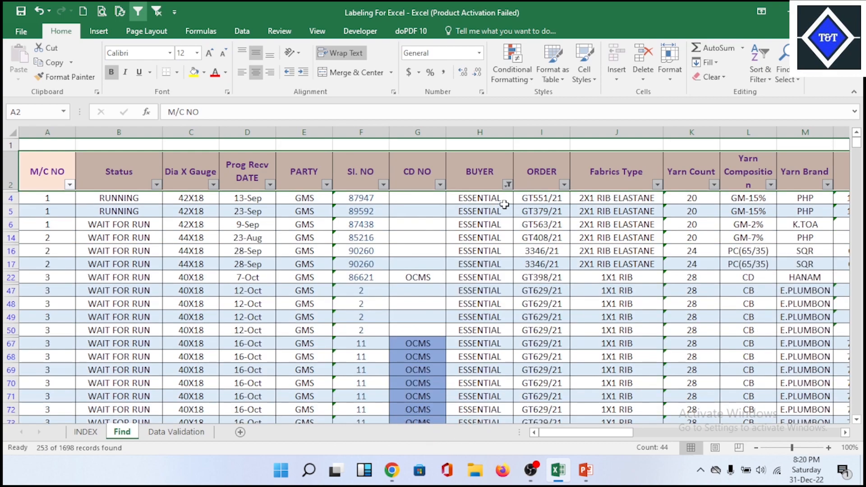
pyautogui.scroll(-15, 491, 289)
pyautogui.scroll(-12, 491, 295)
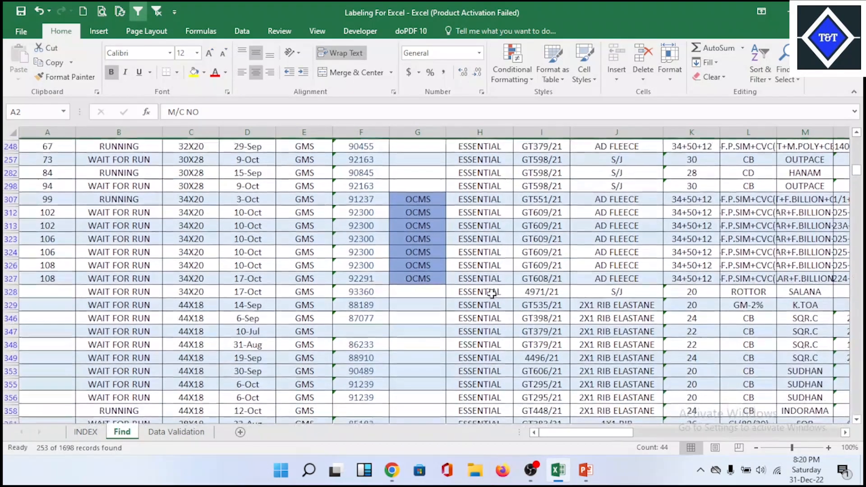
pyautogui.scroll(20, 472, 306)
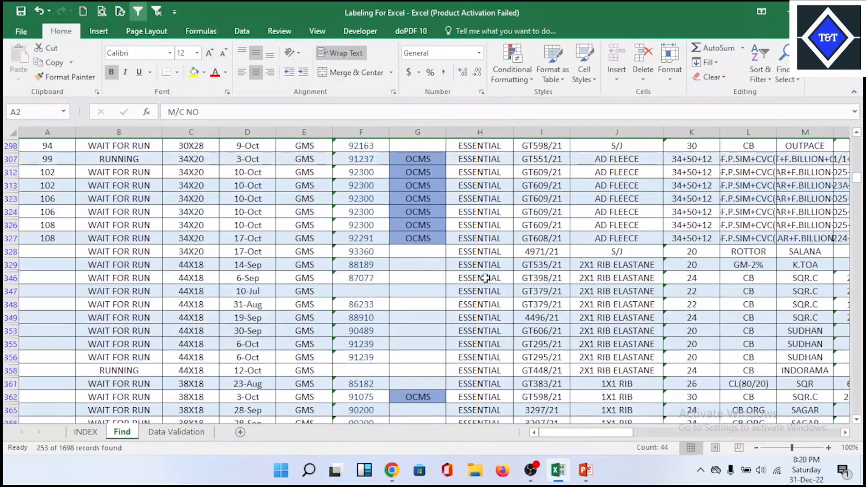
pyautogui.scroll(3, 485, 278)
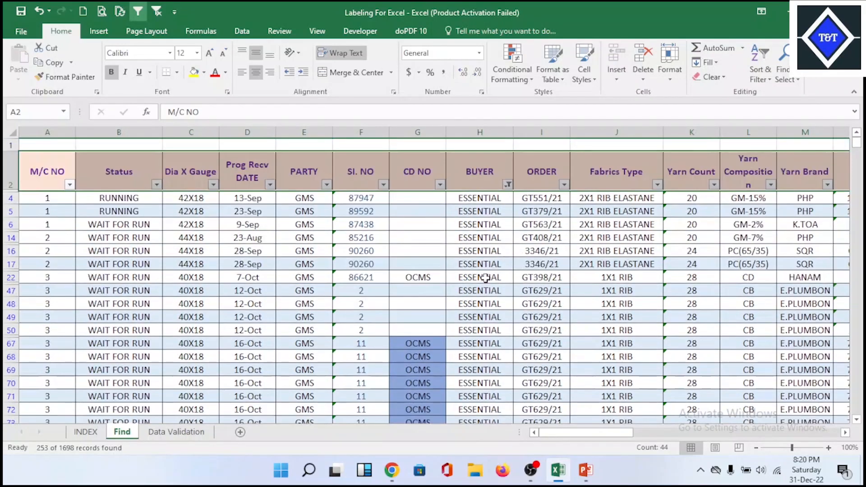
# - Clear the ESSENTIAL filter from the BUYER column and view its filter list again
pyautogui.click(484, 240)
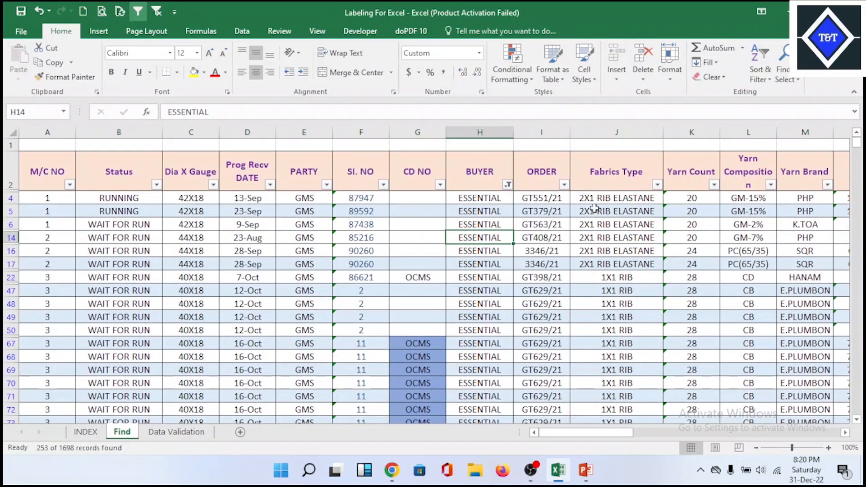
pyautogui.click(157, 11)
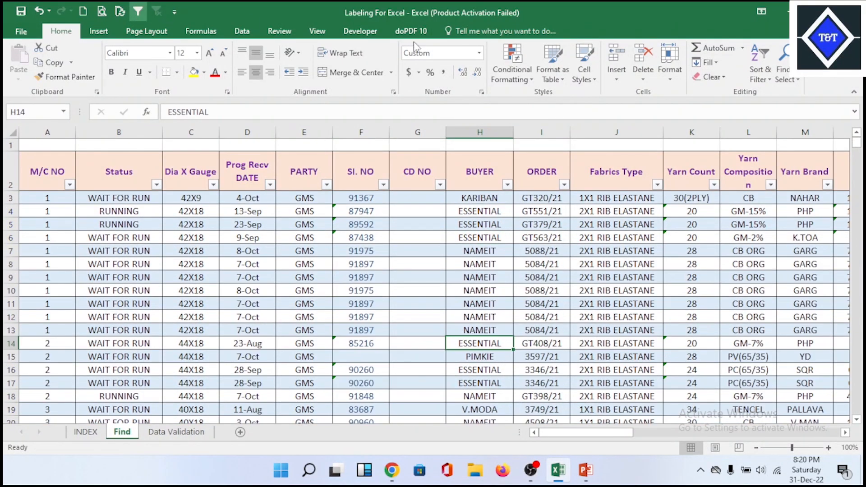
pyautogui.click(507, 184)
pyautogui.click(629, 270)
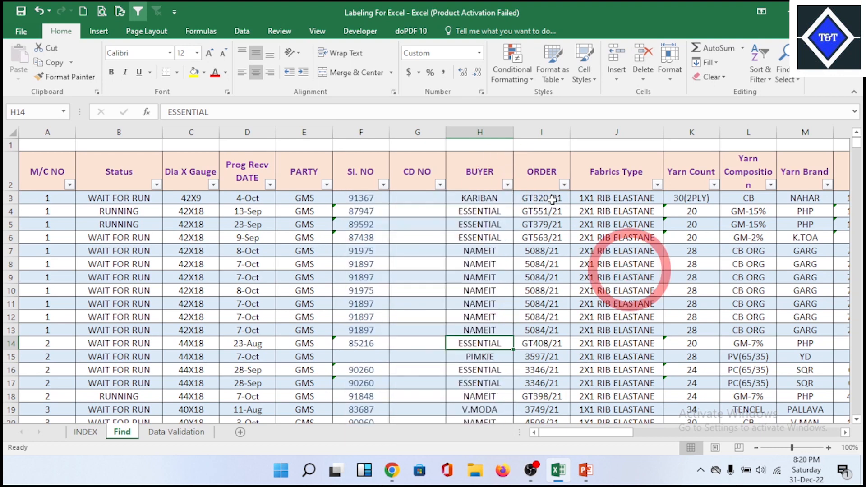
# - Filter the ORDER column by the search text GT65 to show only order GT650/21
pyautogui.click(564, 184)
pyautogui.click(471, 294)
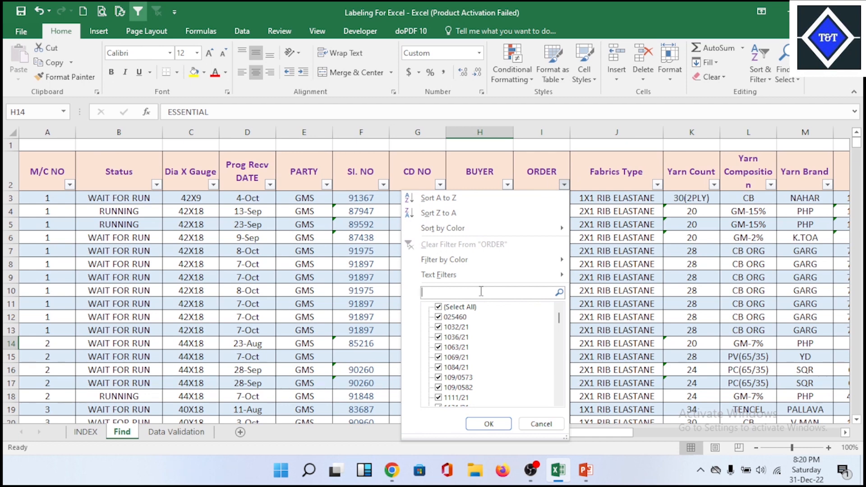
pyautogui.write('GT')
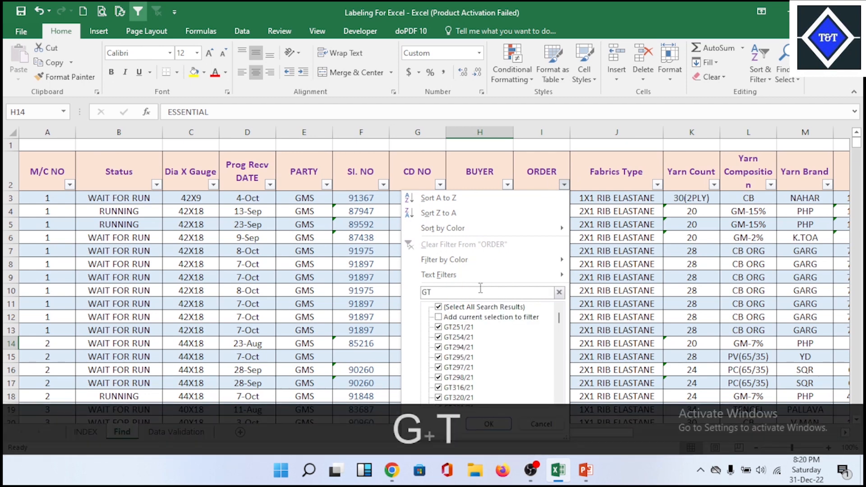
pyautogui.write('65')
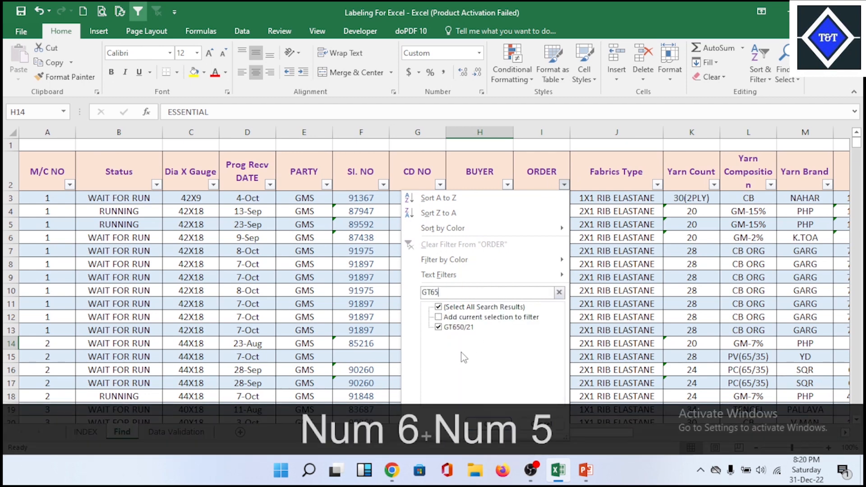
pyautogui.click(485, 426)
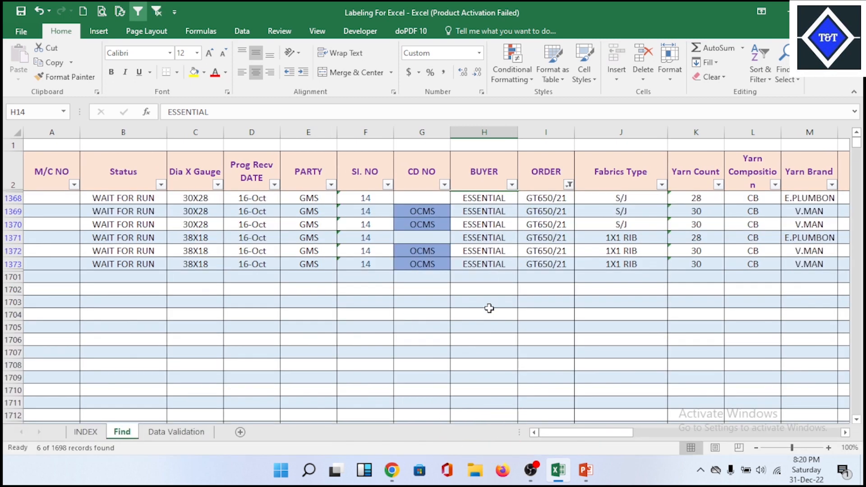
# - Check the filtered BUYER and ORDER cells in rows 1368 to 1373, and clear the ORDER filter
pyautogui.click(520, 246)
pyautogui.click(526, 231)
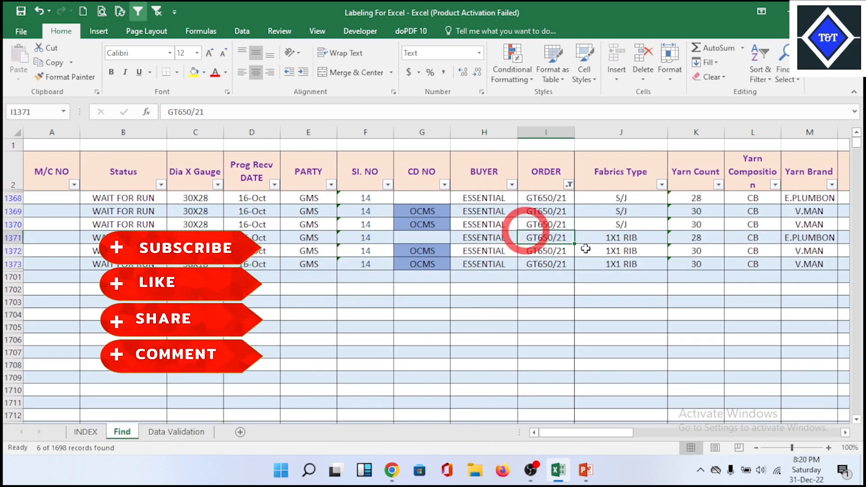
pyautogui.click(483, 224)
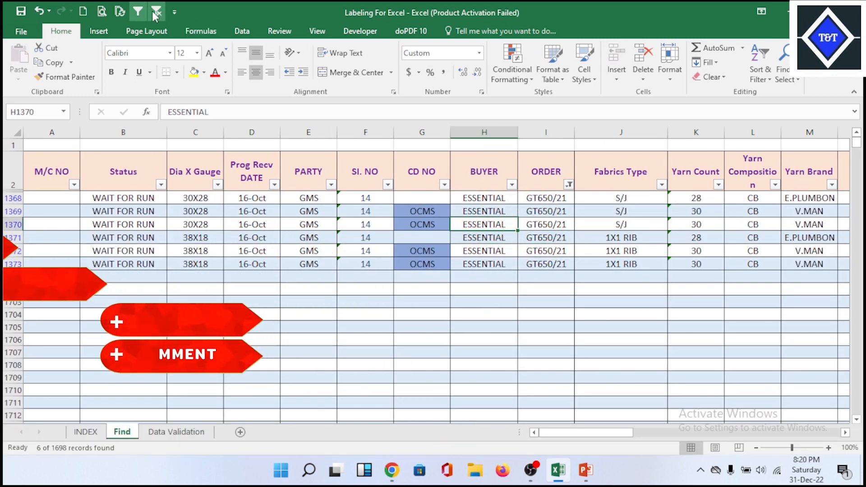
pyautogui.moveTo(496, 199); pyautogui.dragTo(499, 260)
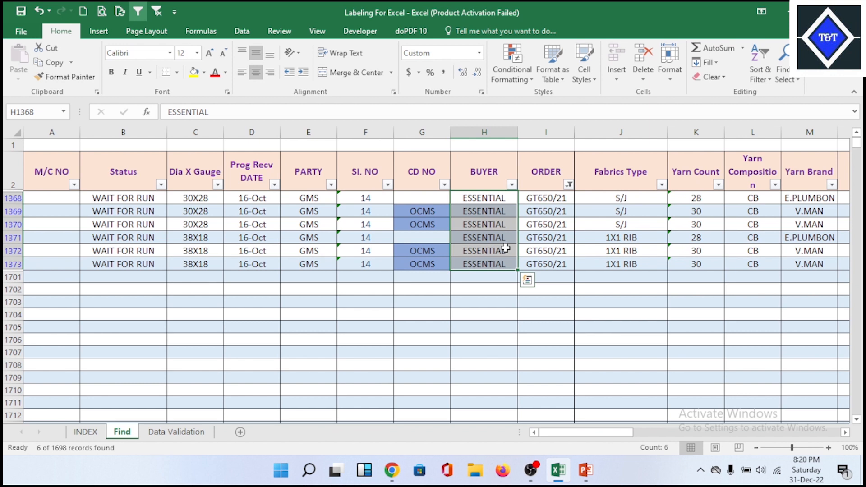
pyautogui.click(524, 226)
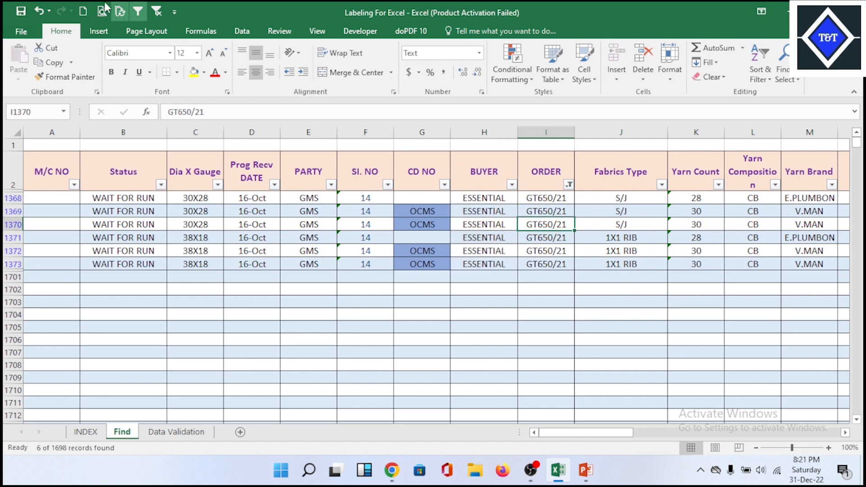
pyautogui.click(158, 12)
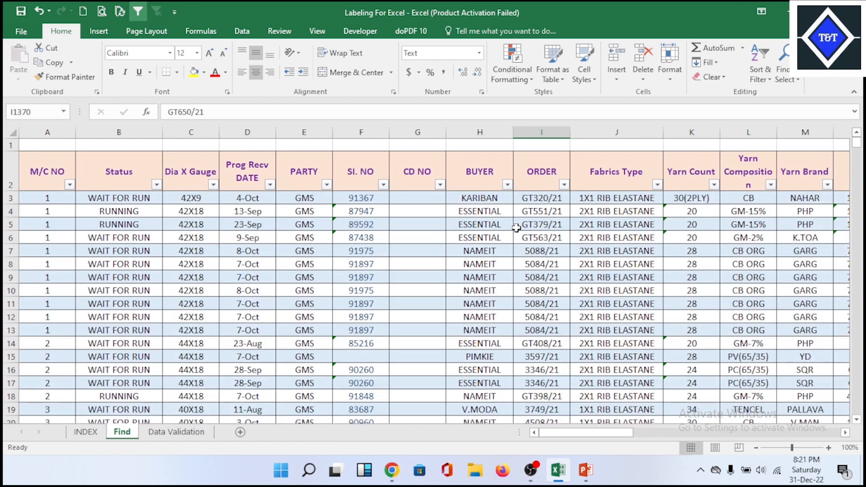
# - Review the formula item list on the INDEX sheet and examine the ORDER column values down the Find sheet
pyautogui.click(88, 433)
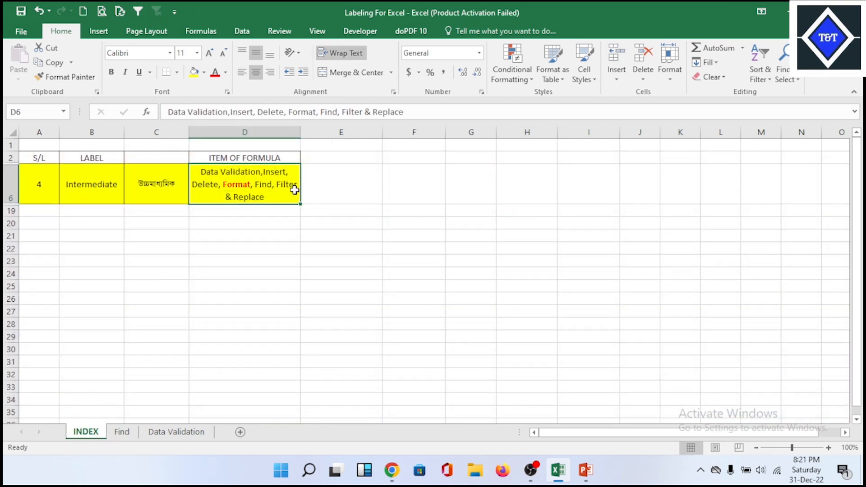
pyautogui.click(121, 431)
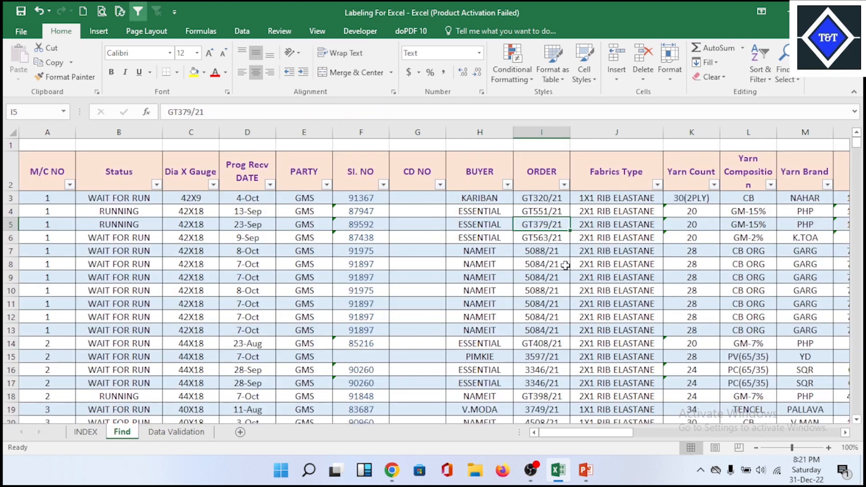
pyautogui.click(479, 277)
pyautogui.scroll(-14, 549, 302)
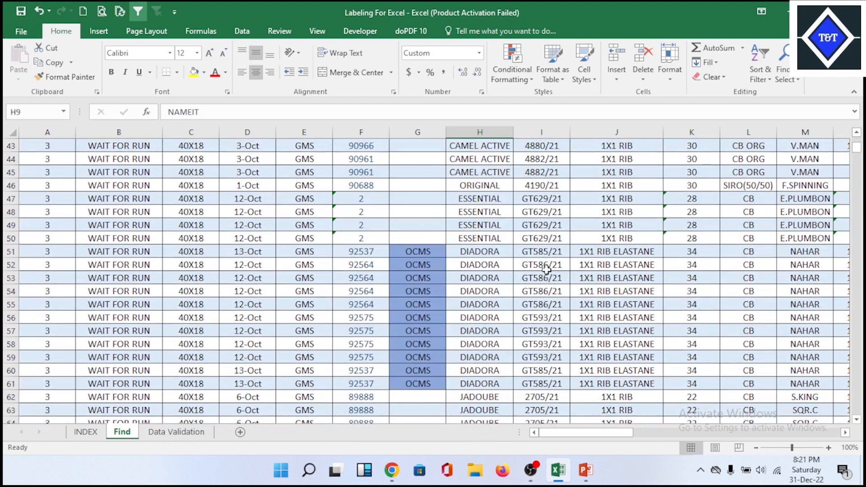
pyautogui.click(553, 318)
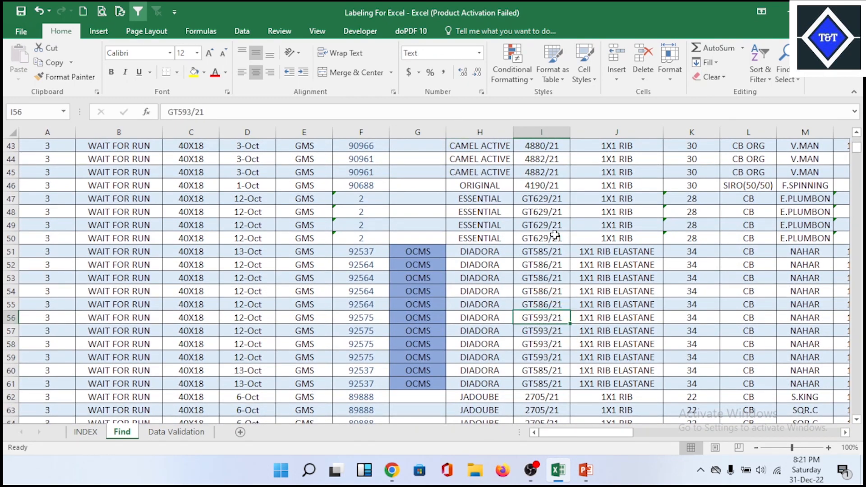
pyautogui.scroll(13, 555, 234)
pyautogui.click(545, 255)
pyautogui.scroll(1, 544, 255)
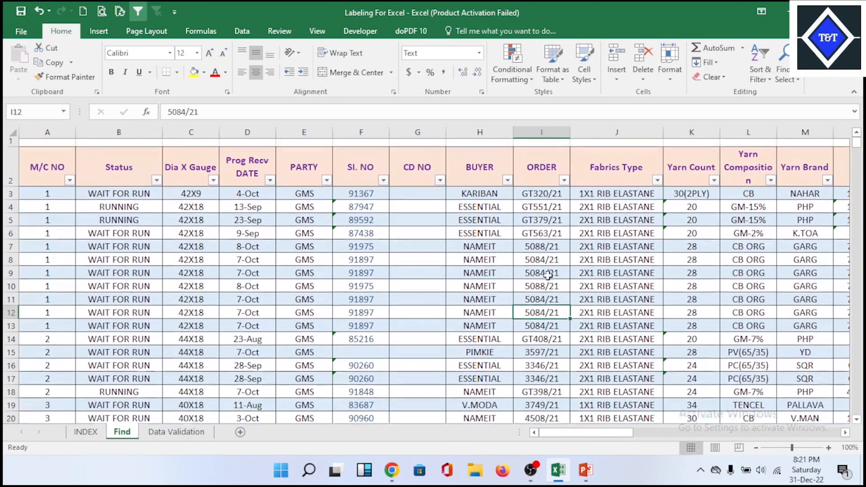
pyautogui.scroll(-15, 550, 293)
pyautogui.scroll(-18, 555, 342)
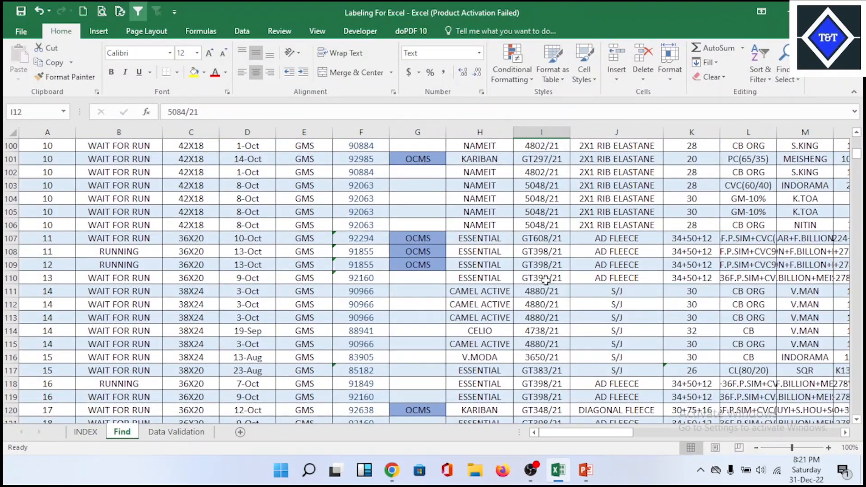
pyautogui.click(546, 281)
pyautogui.scroll(20, 599, 317)
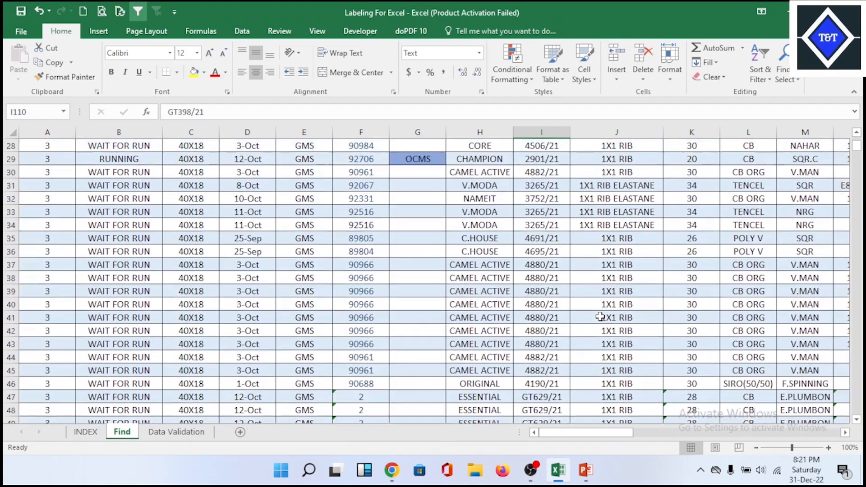
pyautogui.scroll(9, 600, 317)
pyautogui.click(564, 254)
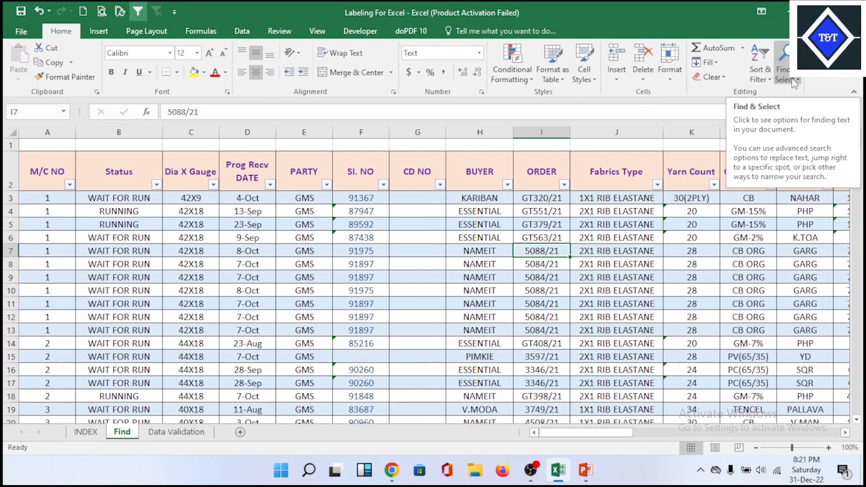
pyautogui.click(800, 86)
pyautogui.click(772, 91)
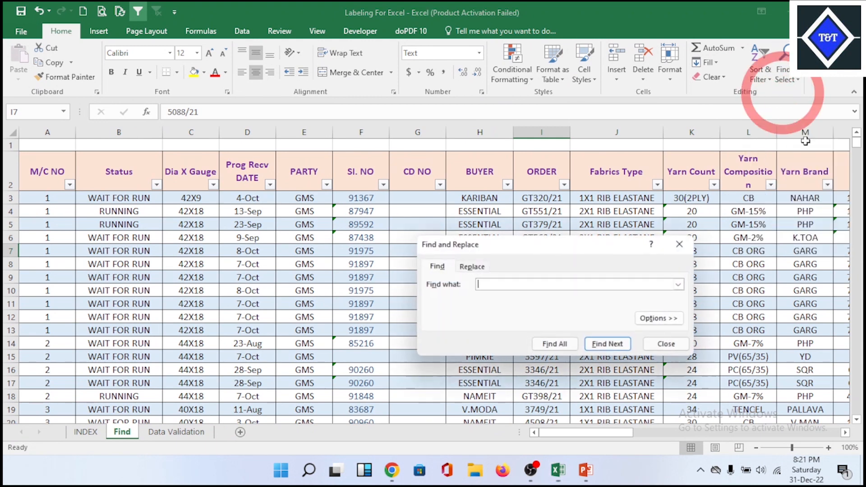
pyautogui.click(679, 244)
# - Find the next cell containing GT398/21 on the Find sheet and move the Find and Replace dialog off the match
pyautogui.hotkey('ctrl', 'f')
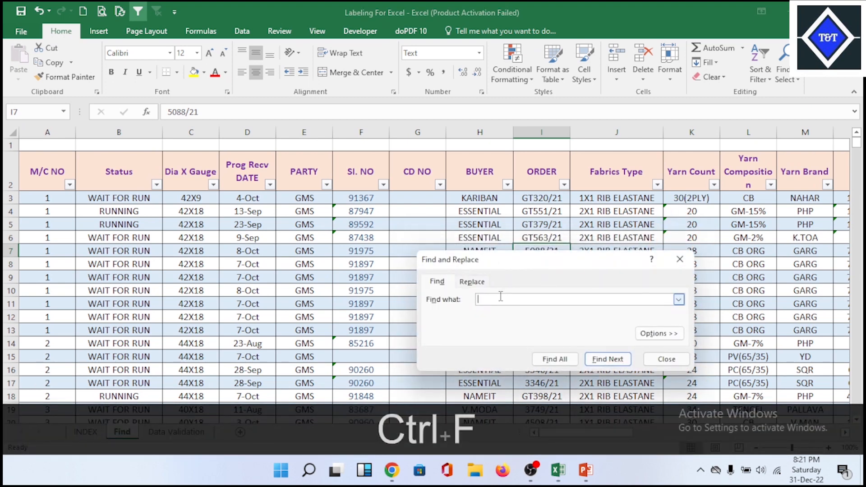
pyautogui.press('capslock')
pyautogui.press('capslock')
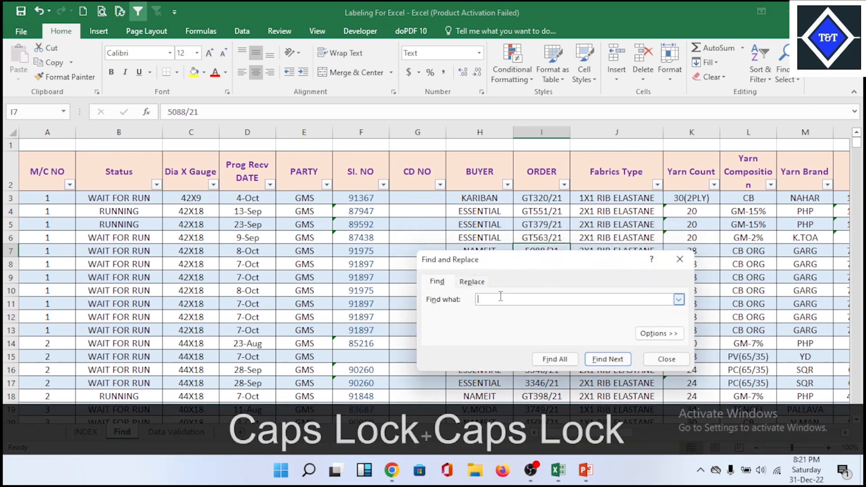
pyautogui.write('GT')
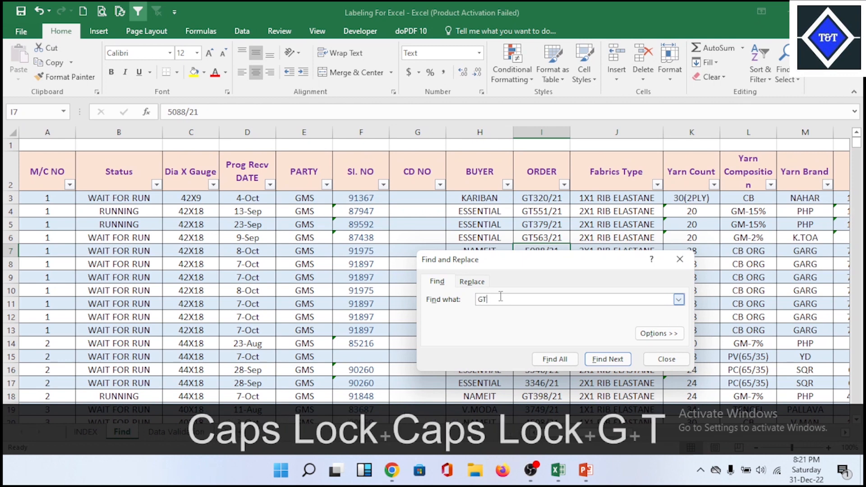
pyautogui.write('398/21')
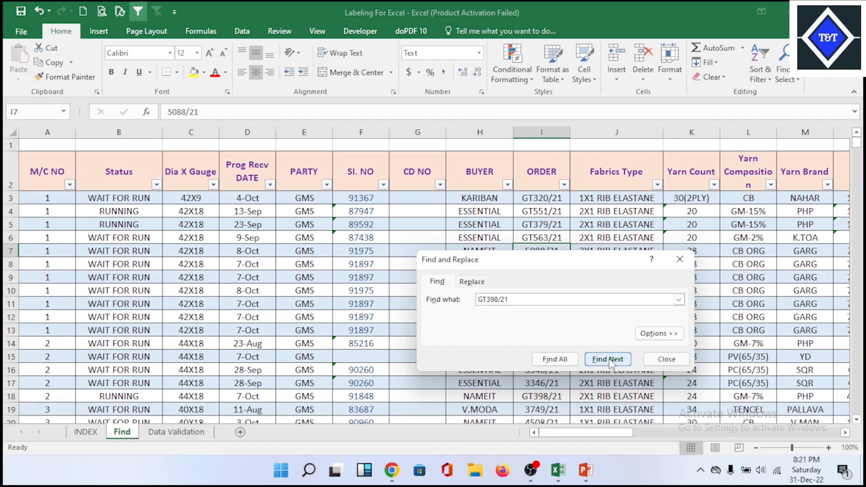
pyautogui.click(610, 361)
pyautogui.moveTo(572, 261); pyautogui.dragTo(519, 145)
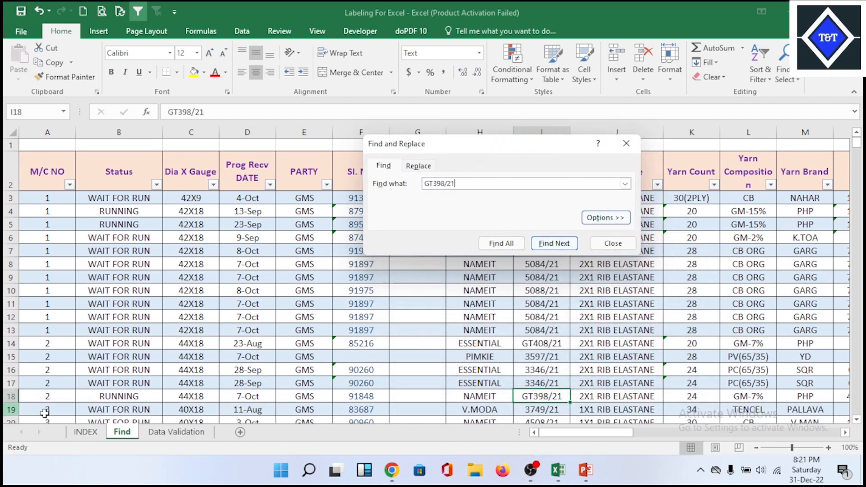
# - List all cells containing GT398/21 on the Find sheet, scan the results, and close the Find and Replace dialog
pyautogui.moveTo(547, 155); pyautogui.dragTo(329, 157)
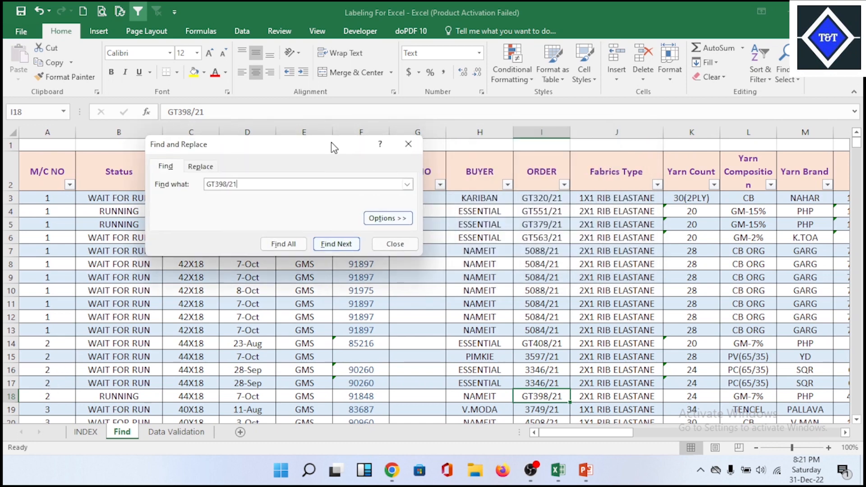
pyautogui.click(283, 244)
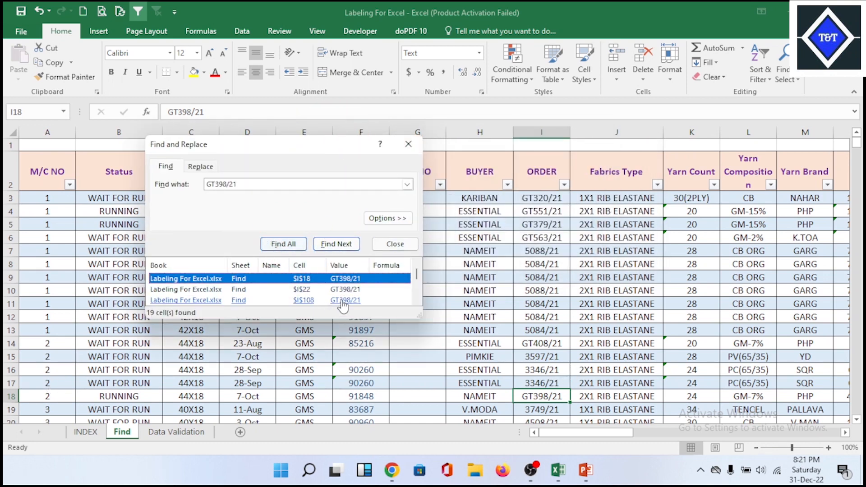
pyautogui.scroll(-2, 342, 298)
pyautogui.scroll(-3, 311, 297)
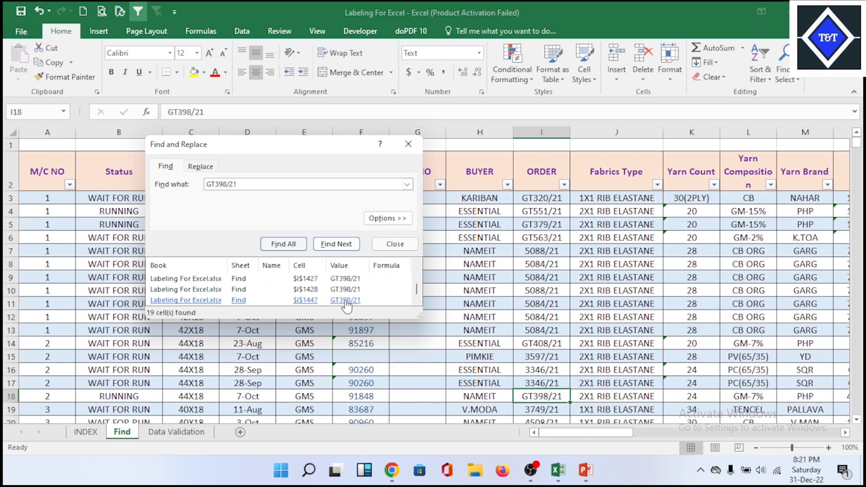
pyautogui.scroll(3, 342, 299)
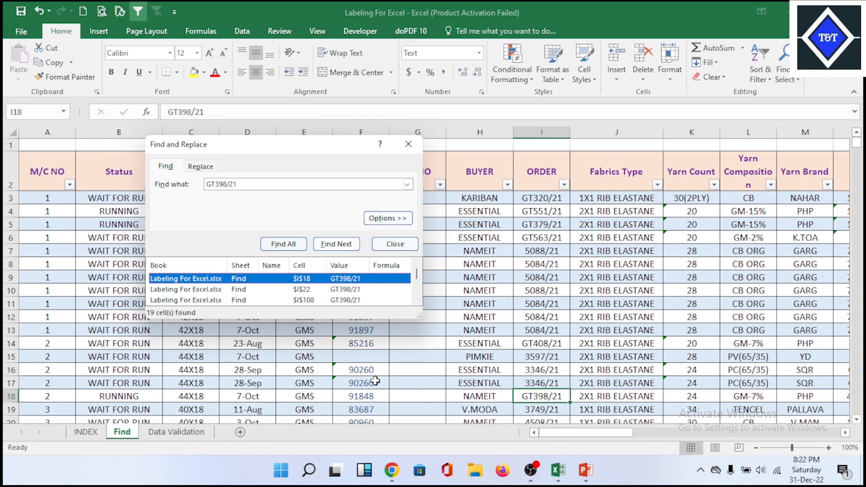
pyautogui.click(414, 150)
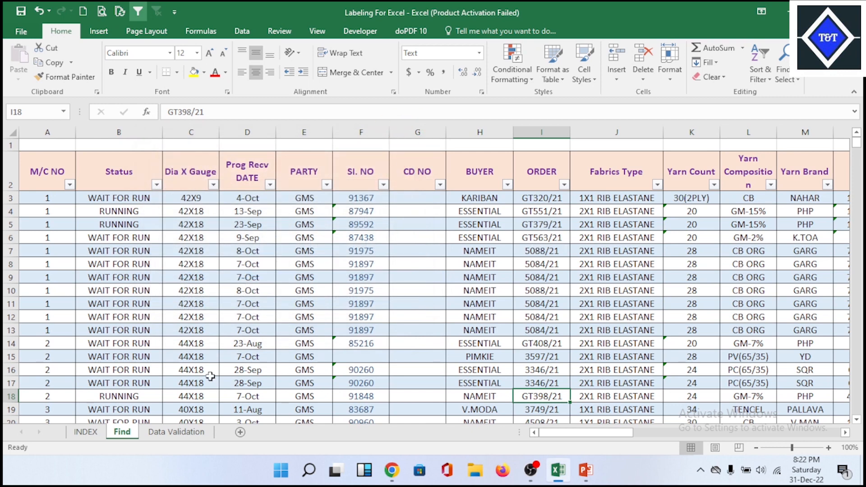
# - Filter the Total Prodn QTY column to exclude the value 0
pyautogui.click(347, 307)
pyautogui.click(141, 290)
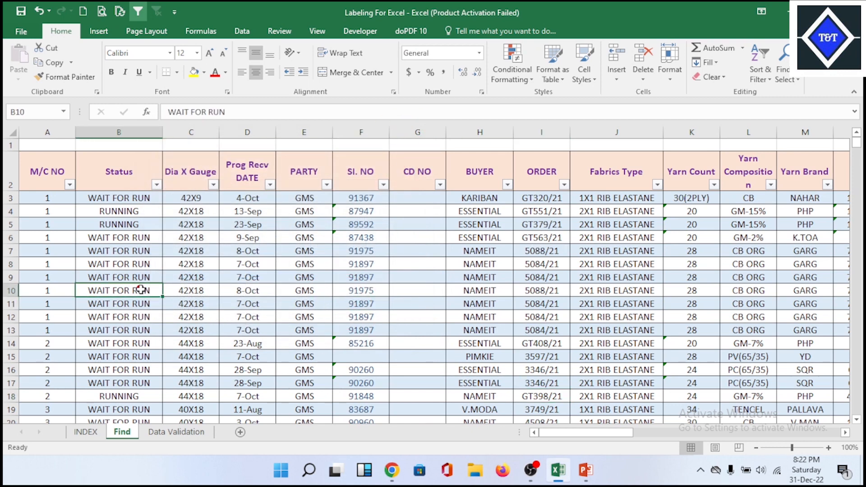
pyautogui.moveTo(610, 432); pyautogui.dragTo(698, 434)
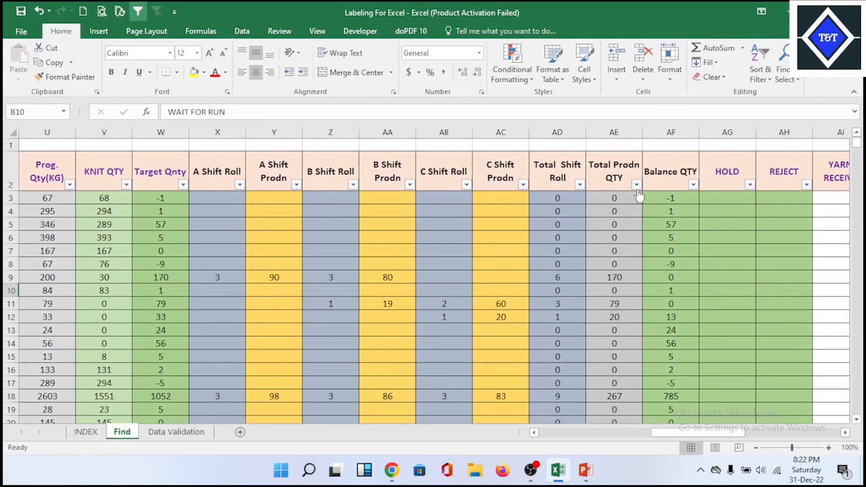
pyautogui.click(636, 184)
pyautogui.click(511, 317)
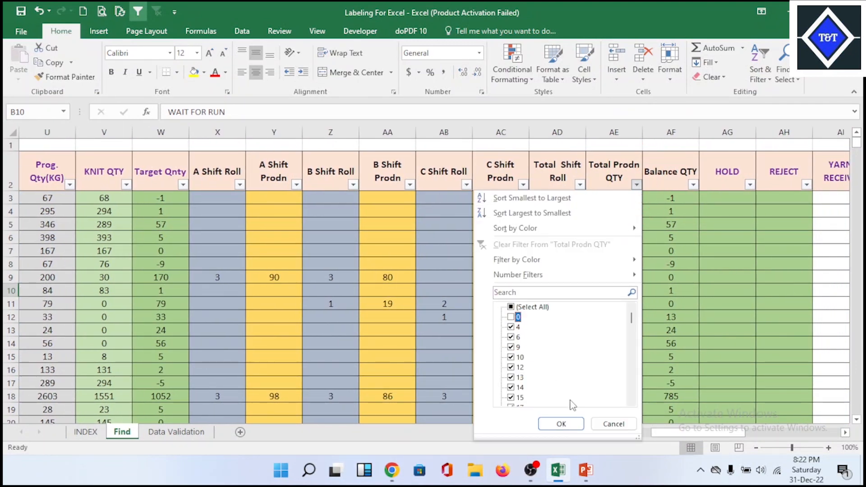
pyautogui.click(561, 424)
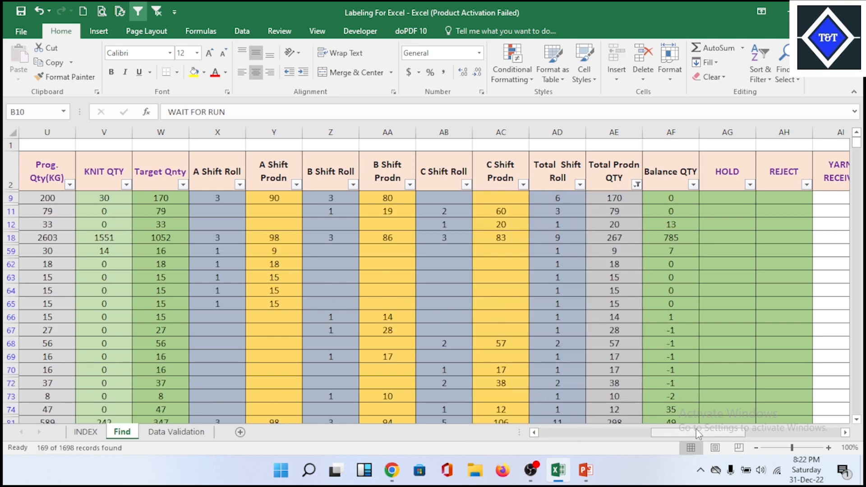
# - Start a Replace with WAIT FOR RUN, copied from Status cell B12, as the text to find
pyautogui.moveTo(696, 428); pyautogui.dragTo(483, 433)
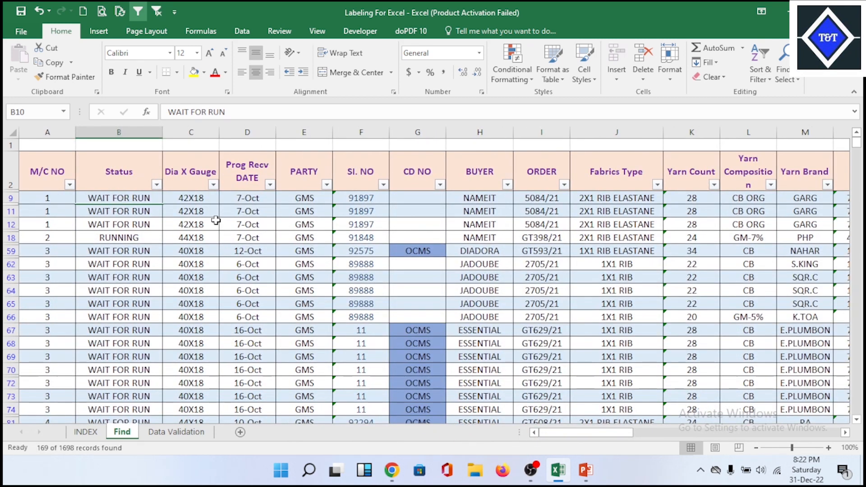
pyautogui.click(141, 236)
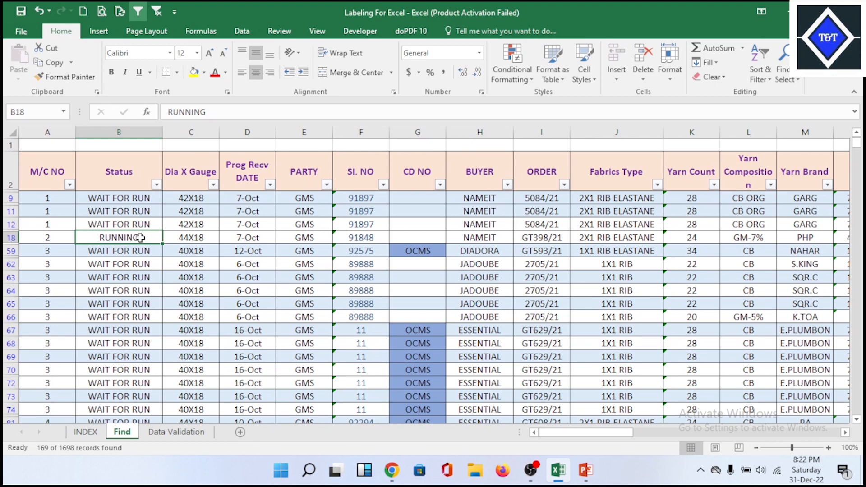
pyautogui.click(141, 222)
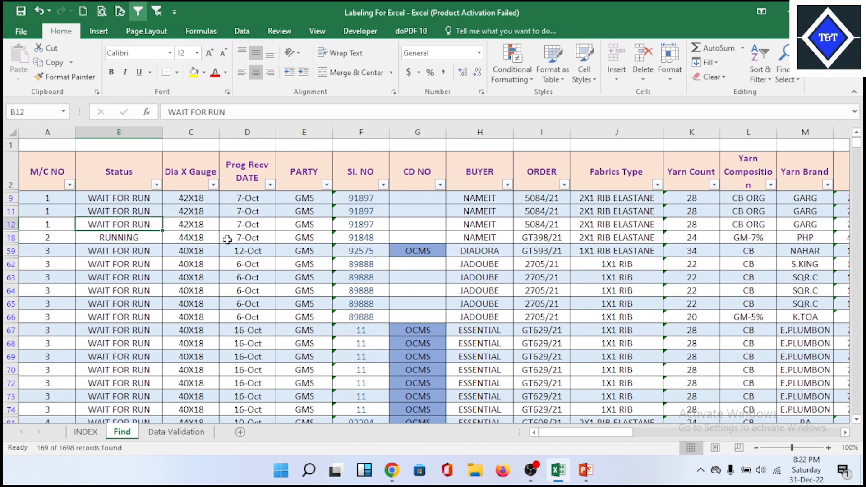
pyautogui.press('ctrl')
pyautogui.click(785, 81)
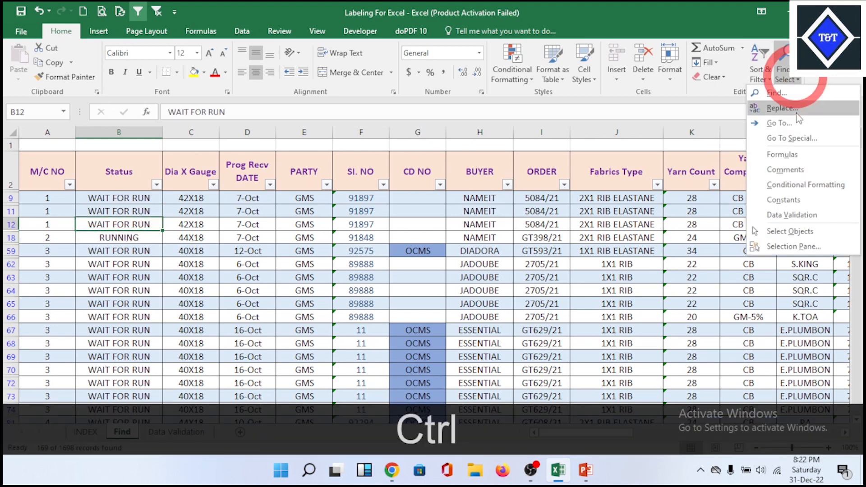
pyautogui.click(796, 112)
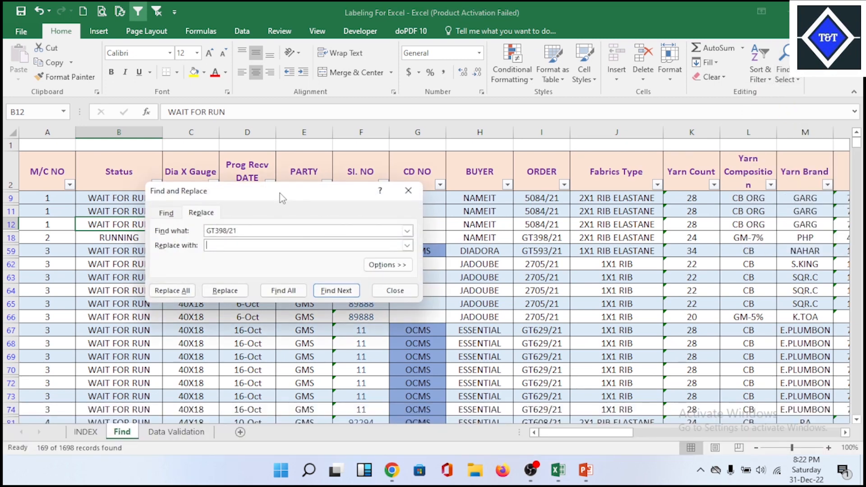
pyautogui.moveTo(279, 197); pyautogui.dragTo(500, 199)
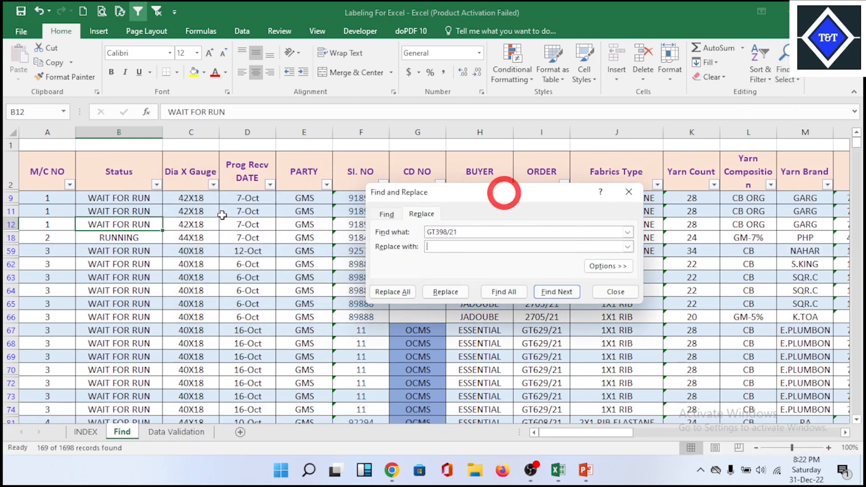
pyautogui.rightClick(143, 225)
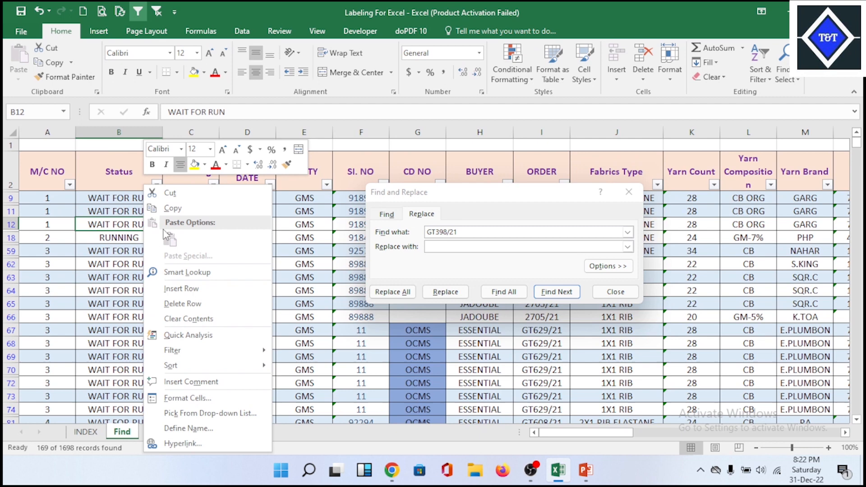
pyautogui.click(179, 208)
pyautogui.click(413, 236)
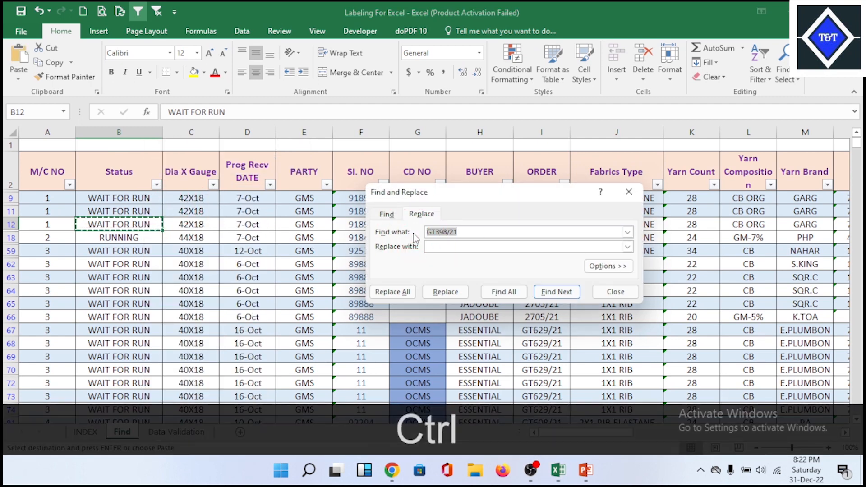
pyautogui.hotkey('ctrl', 'v')
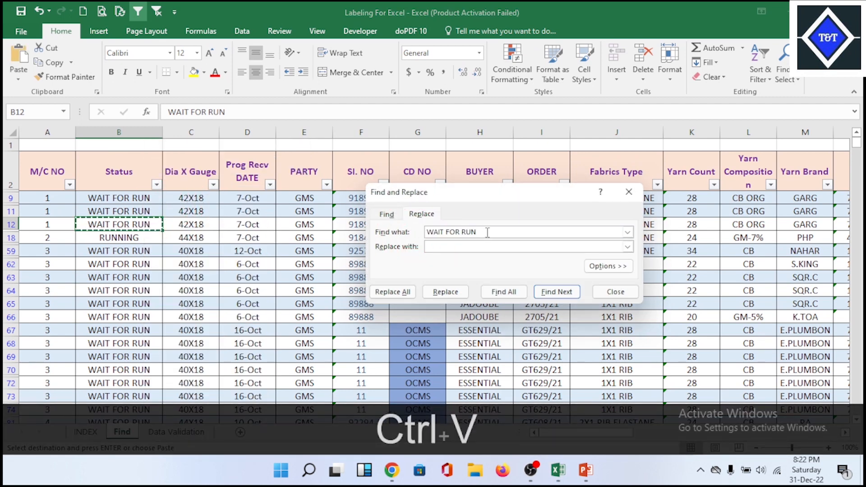
# - Use RUNNING, copied from Status cell B18, as the replacement text, replace all matches, and close the dialog
pyautogui.rightClick(124, 239)
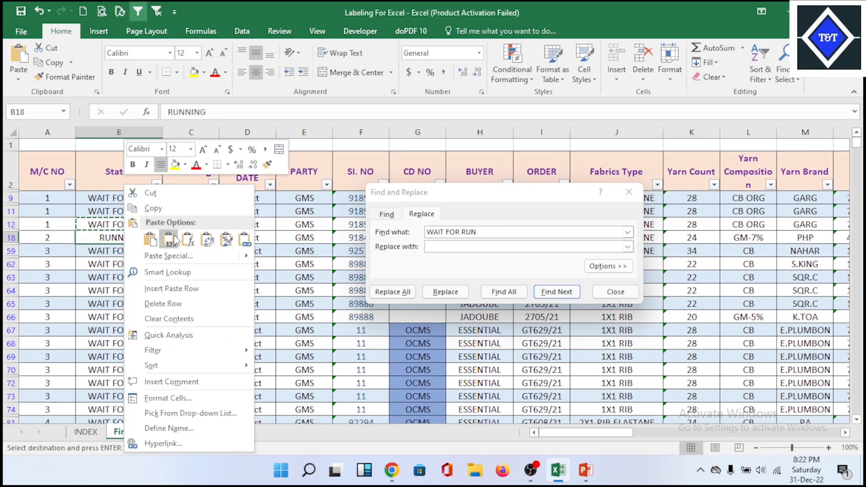
pyautogui.click(153, 208)
pyautogui.click(456, 247)
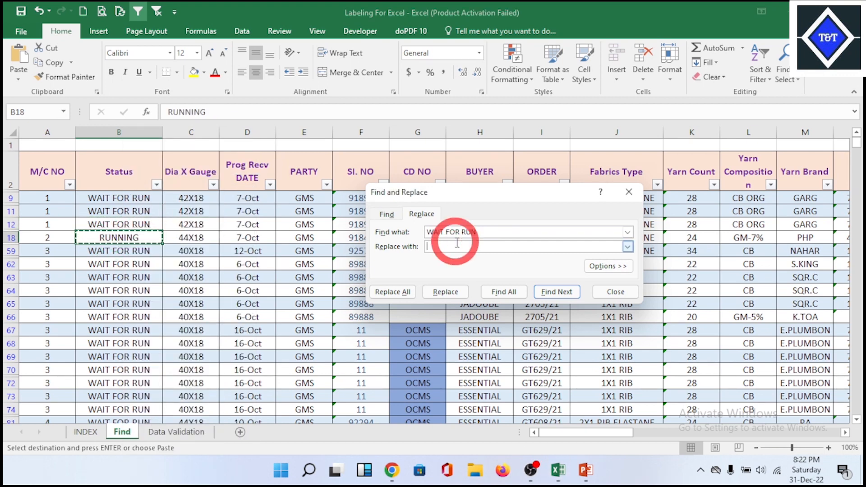
pyautogui.hotkey('ctrl', 'v')
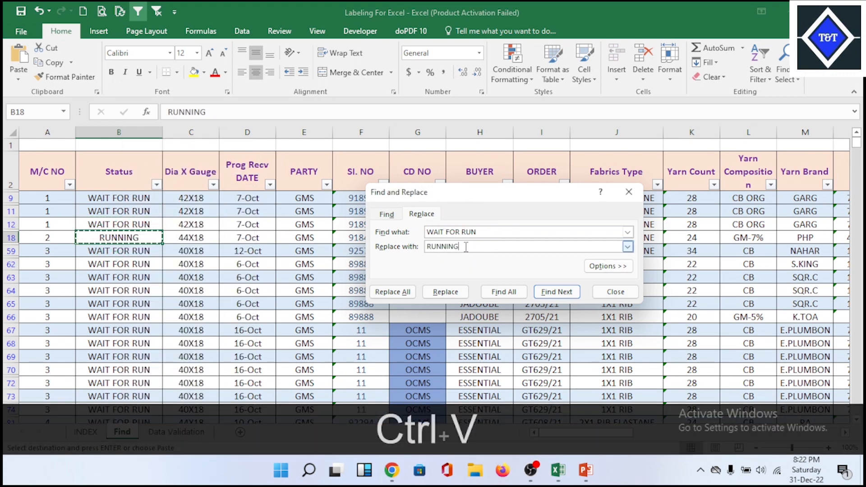
pyautogui.click(389, 293)
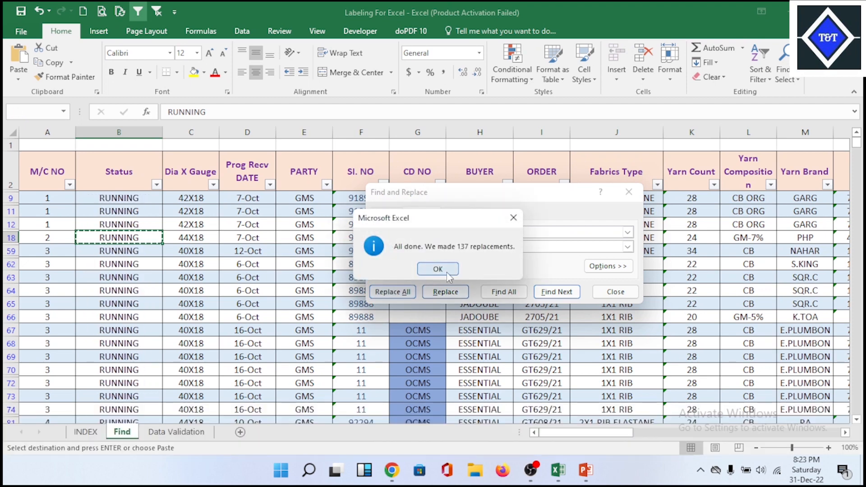
pyautogui.click(446, 272)
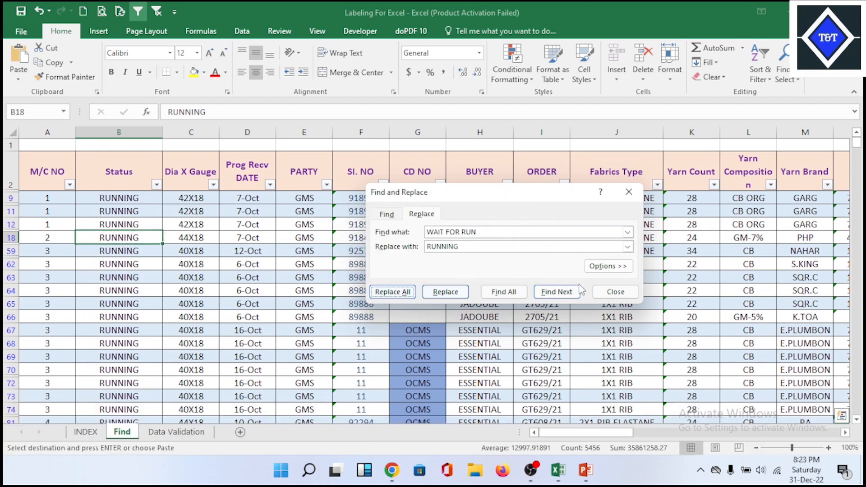
pyautogui.click(615, 291)
# - Check the replaced Status values down the filtered rows to row 327 and return to the start of the sheet
pyautogui.scroll(-4, 201, 283)
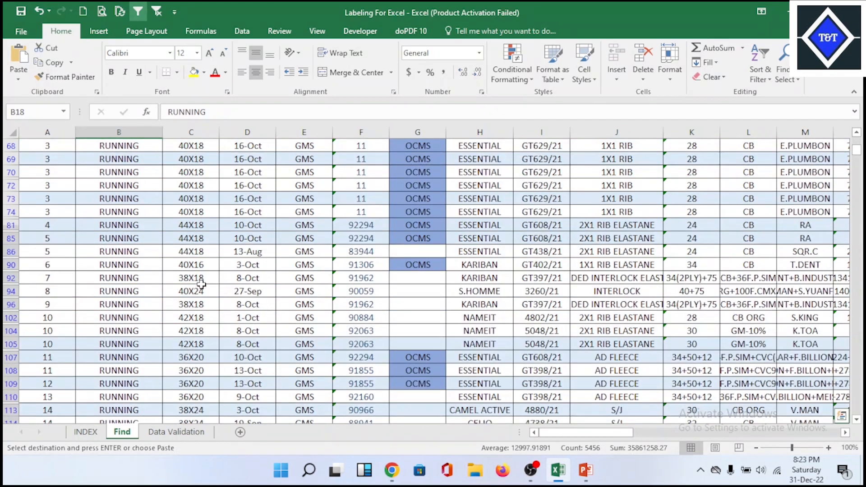
pyautogui.scroll(-20, 201, 283)
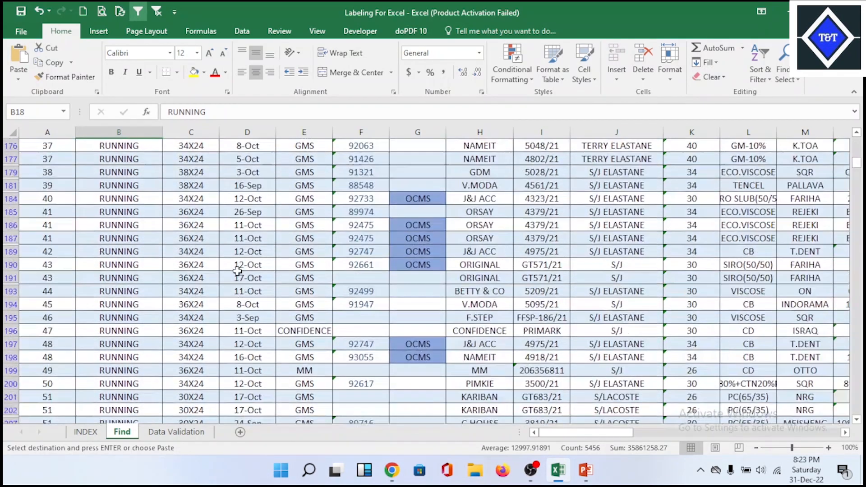
pyautogui.scroll(-17, 237, 271)
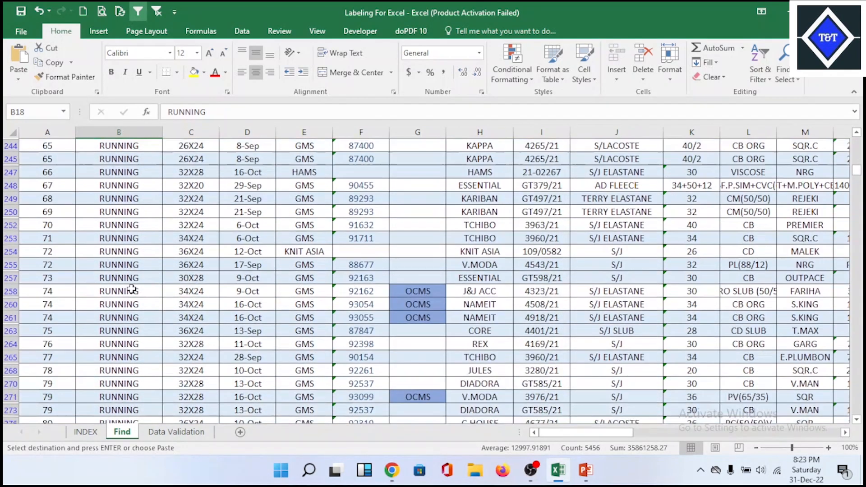
pyautogui.scroll(-15, 132, 289)
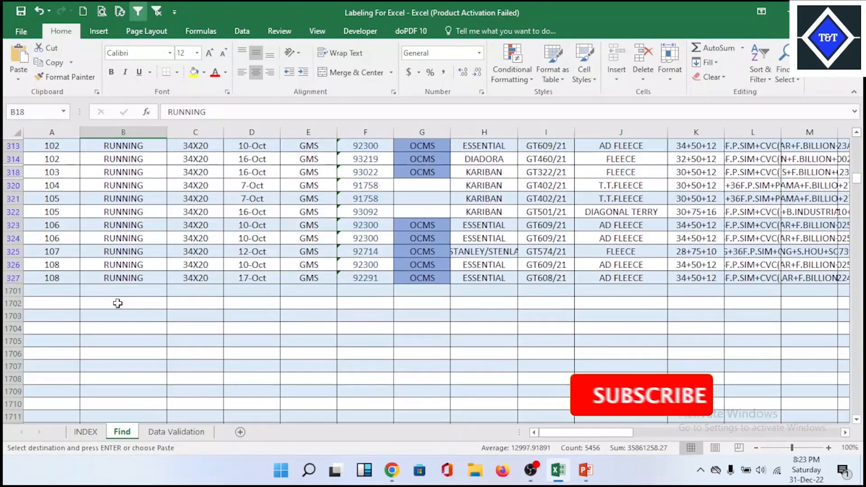
pyautogui.click(126, 279)
pyautogui.scroll(2, 125, 279)
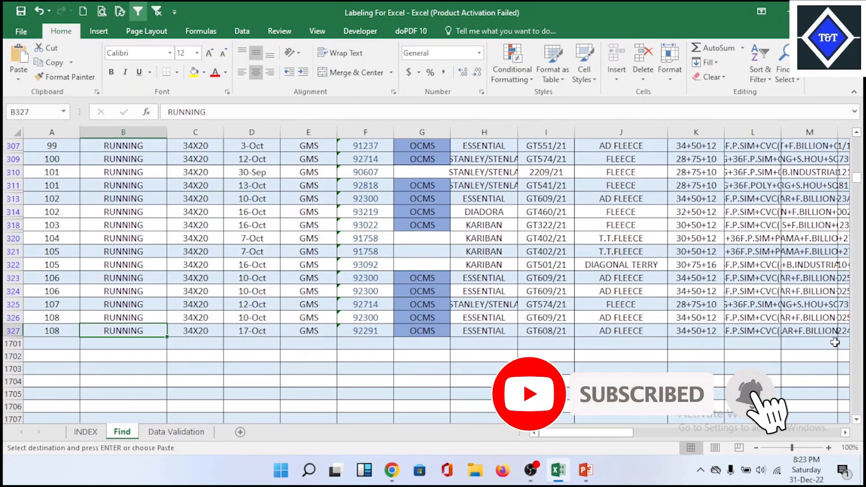
pyautogui.moveTo(857, 182); pyautogui.dragTo(856, 143)
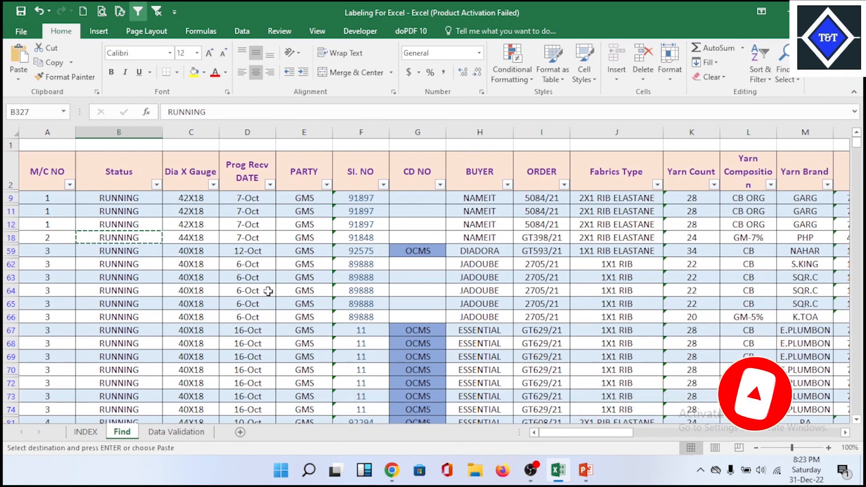
# - Clear the Total Prodn QTY filter to show all rows of the Find sheet
pyautogui.click(225, 290)
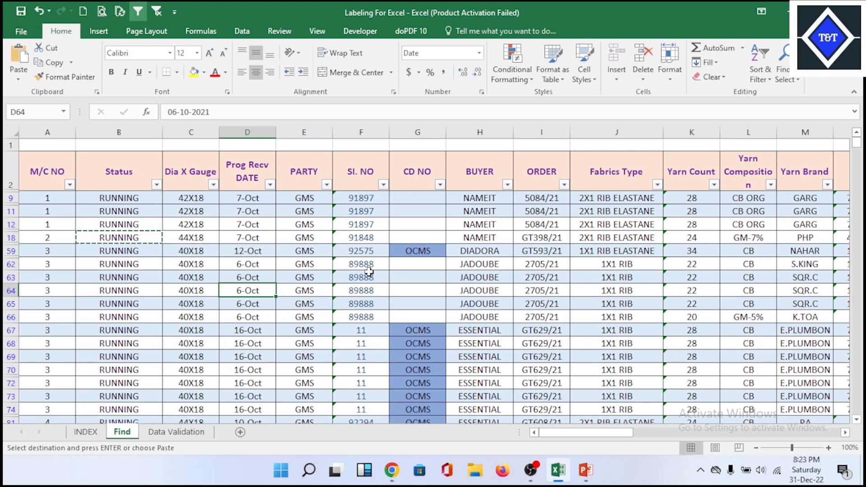
pyautogui.click(478, 273)
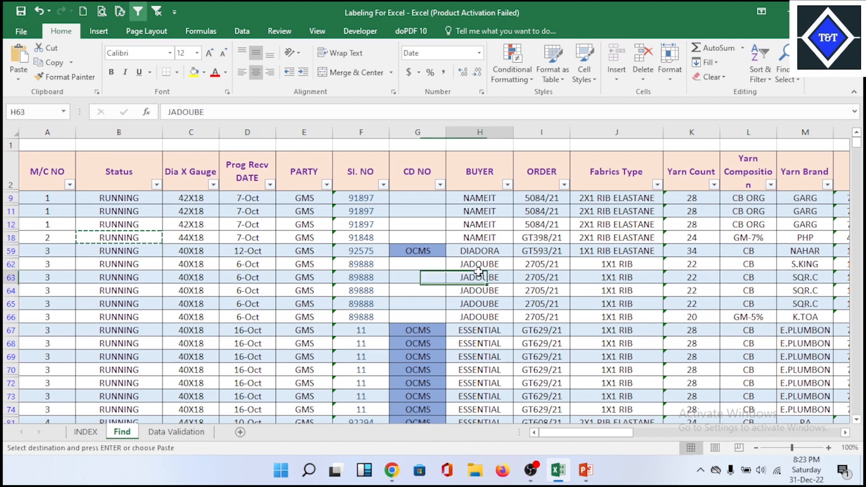
pyautogui.click(310, 265)
pyautogui.click(156, 10)
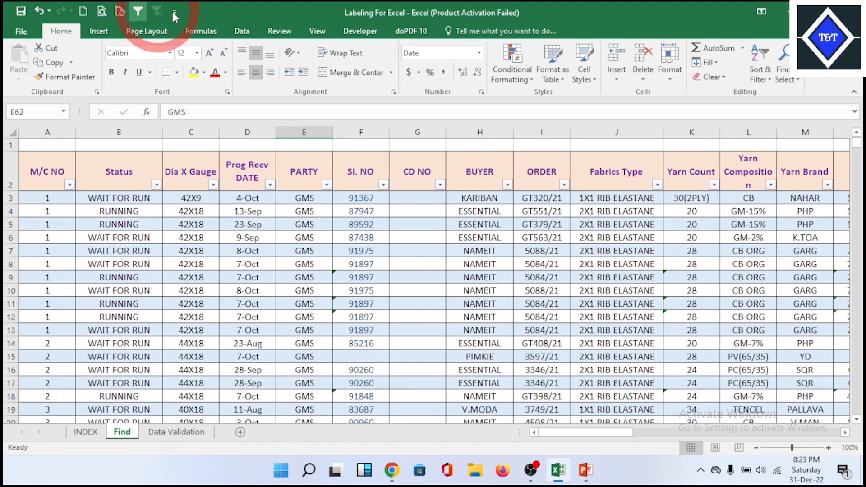
pyautogui.click(283, 318)
# - Review the BUYER list on the Data Validation sheet and compare it with the BUYER column on the Find sheet
pyautogui.click(175, 431)
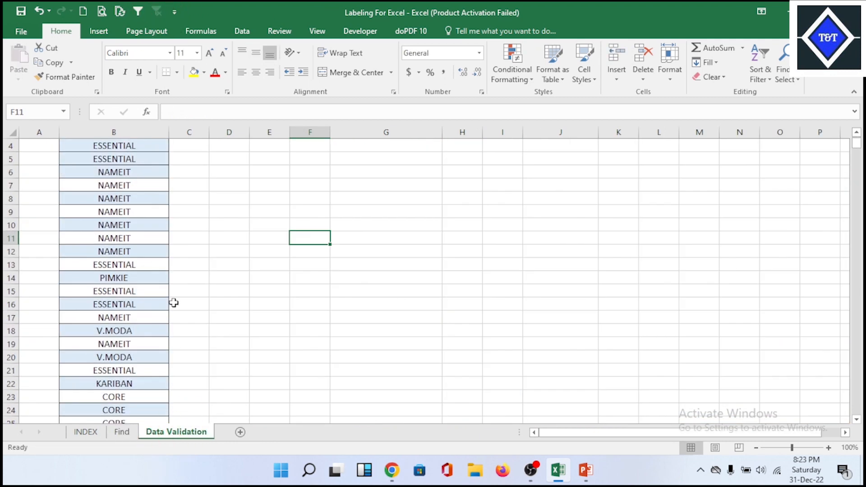
pyautogui.click(347, 242)
pyautogui.scroll(1, 255, 234)
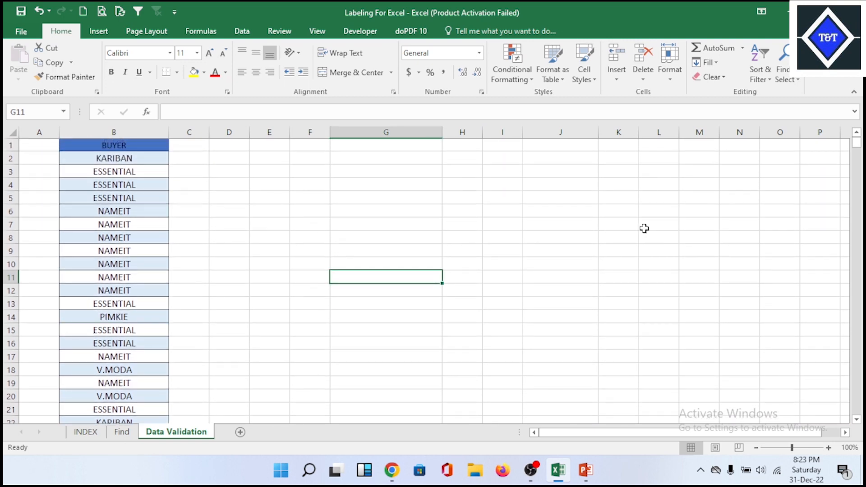
pyautogui.click(120, 431)
pyautogui.click(508, 266)
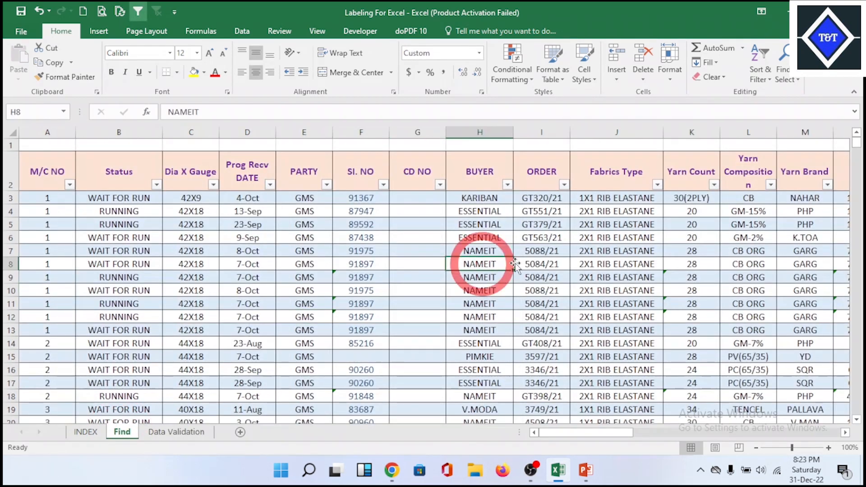
pyautogui.click(580, 262)
# - Fill cell G1 on the Data Validation sheet with yellow
pyautogui.click(188, 433)
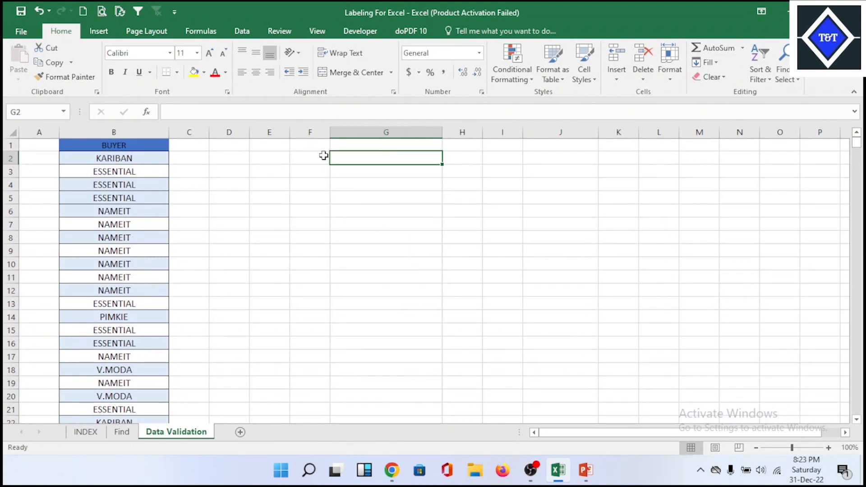
pyautogui.click(396, 145)
pyautogui.click(194, 73)
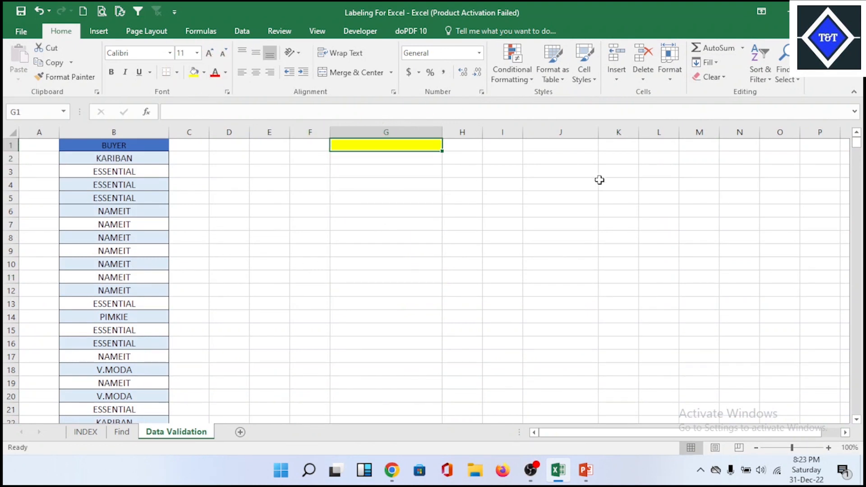
# - Select cell G1 and open the Data Validation command's options
pyautogui.click(362, 232)
pyautogui.click(360, 146)
pyautogui.click(242, 32)
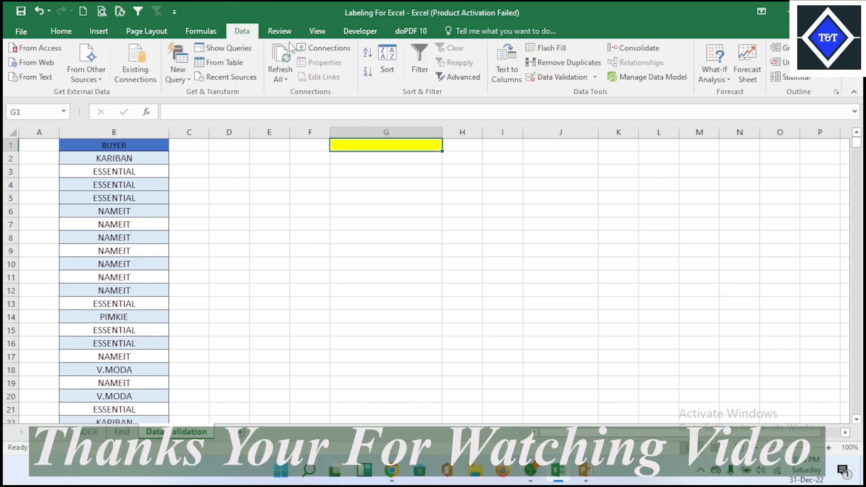
pyautogui.click(595, 77)
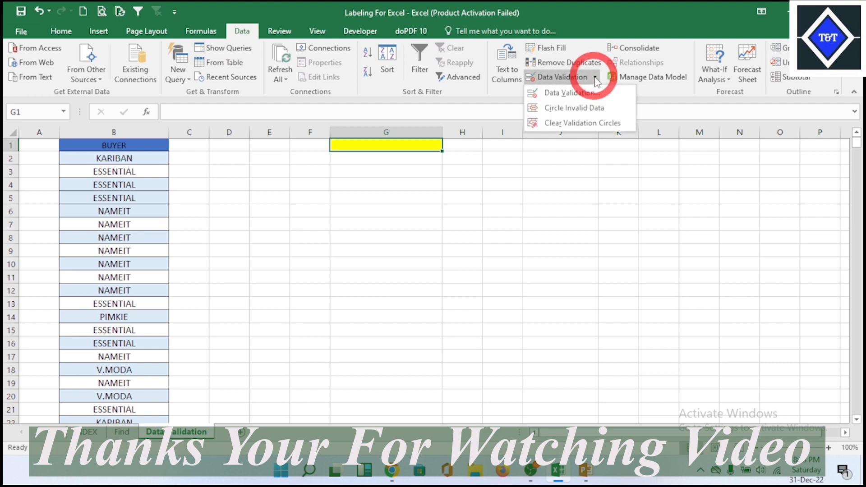